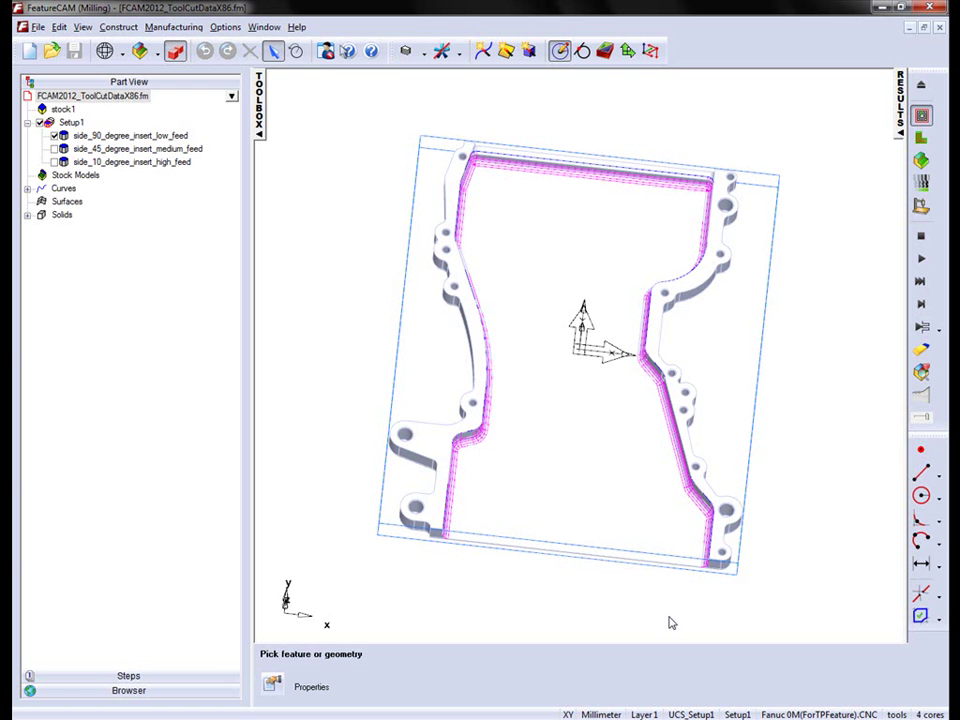
# Step: Show the Tooling Information layer and examine the profiles and depth dimensions of the 10, 45 and 90 degree inserts in top view
pyautogui.moveTo(574, 450); pyautogui.dragTo(497, 362, button='middle')
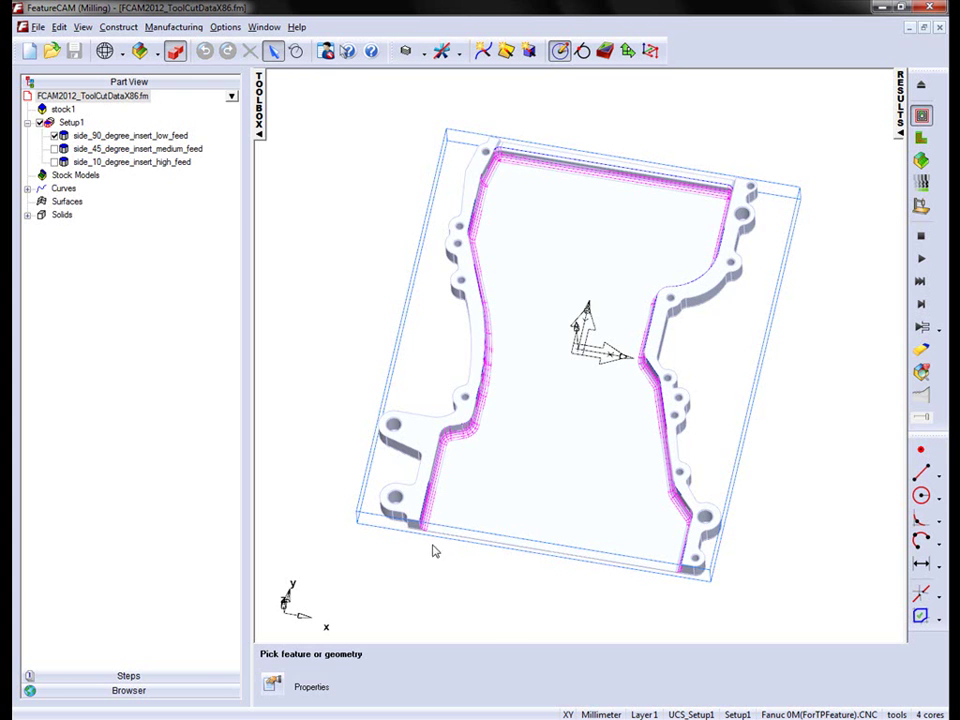
pyautogui.click(645, 714)
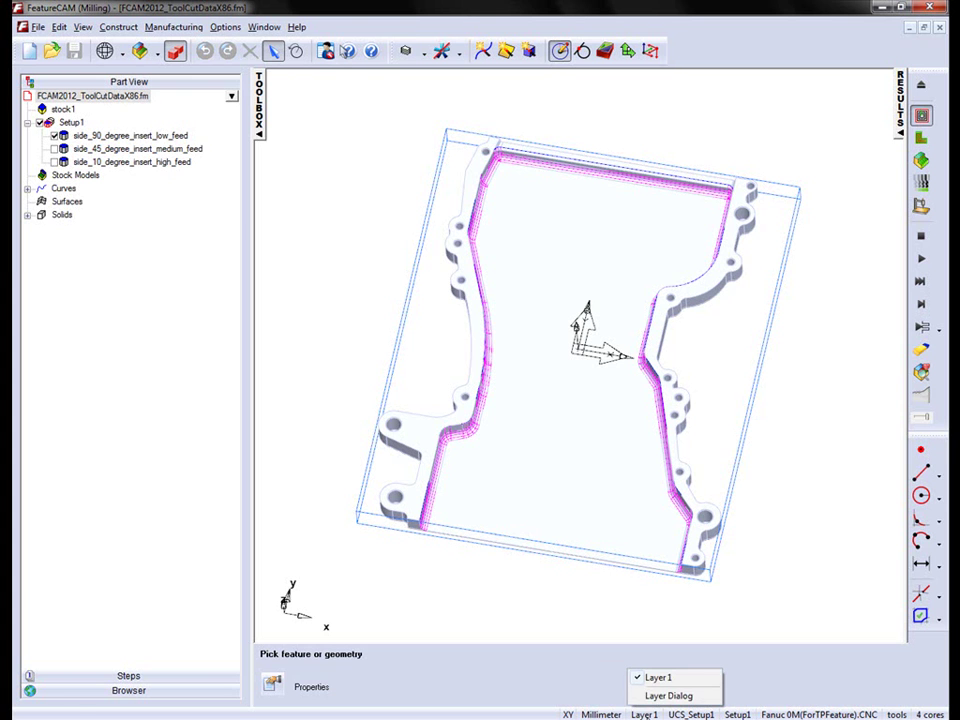
pyautogui.click(671, 696)
pyautogui.click(613, 511)
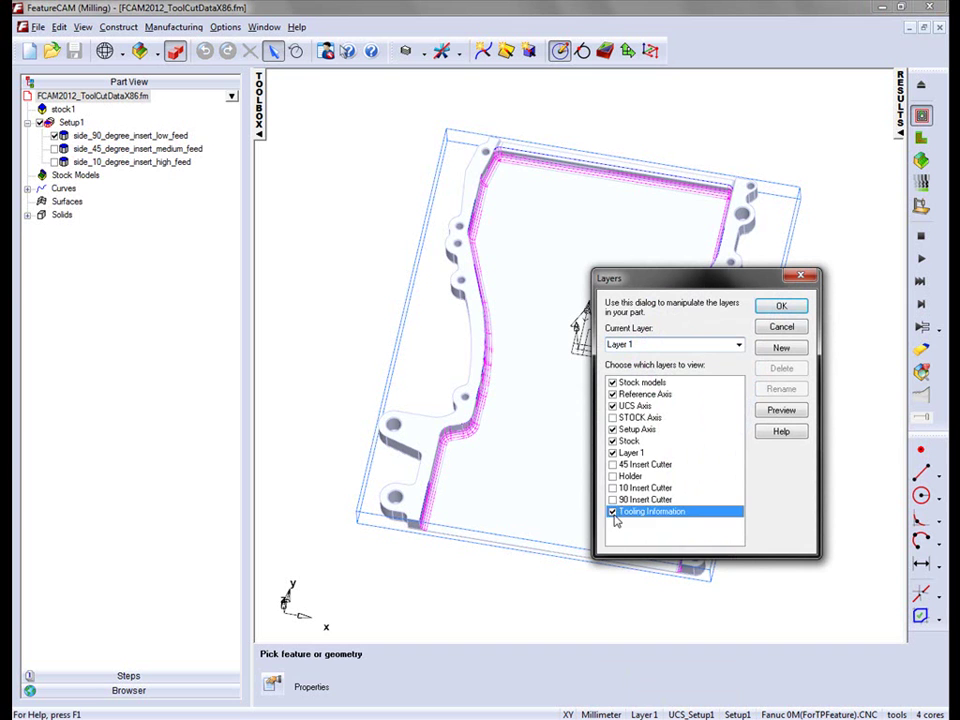
pyautogui.click(781, 306)
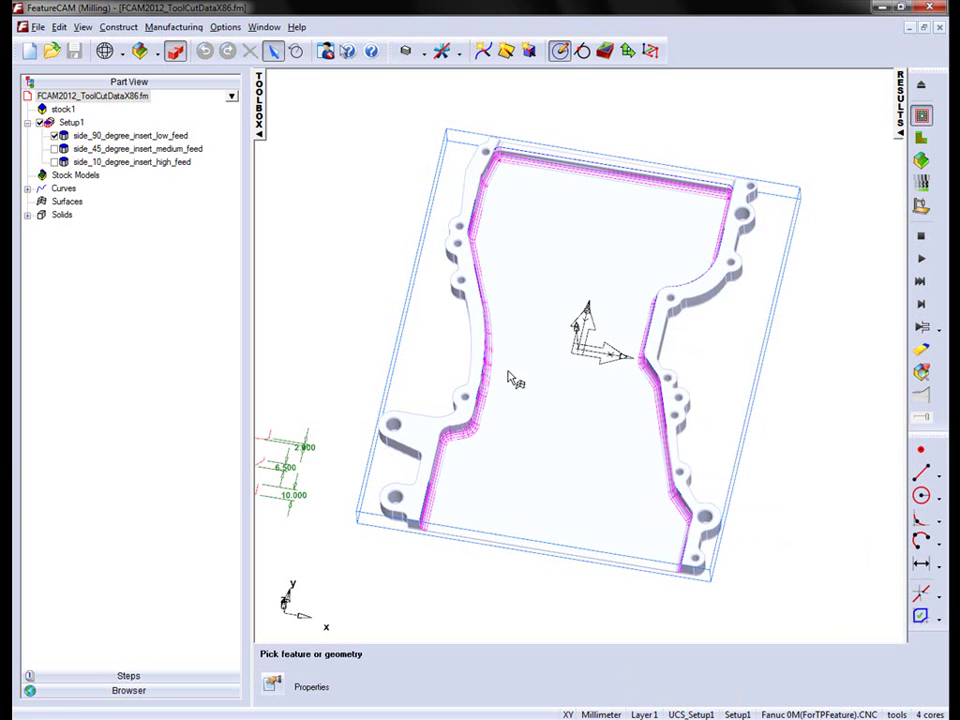
pyautogui.rightClick(341, 326)
pyautogui.click(415, 465)
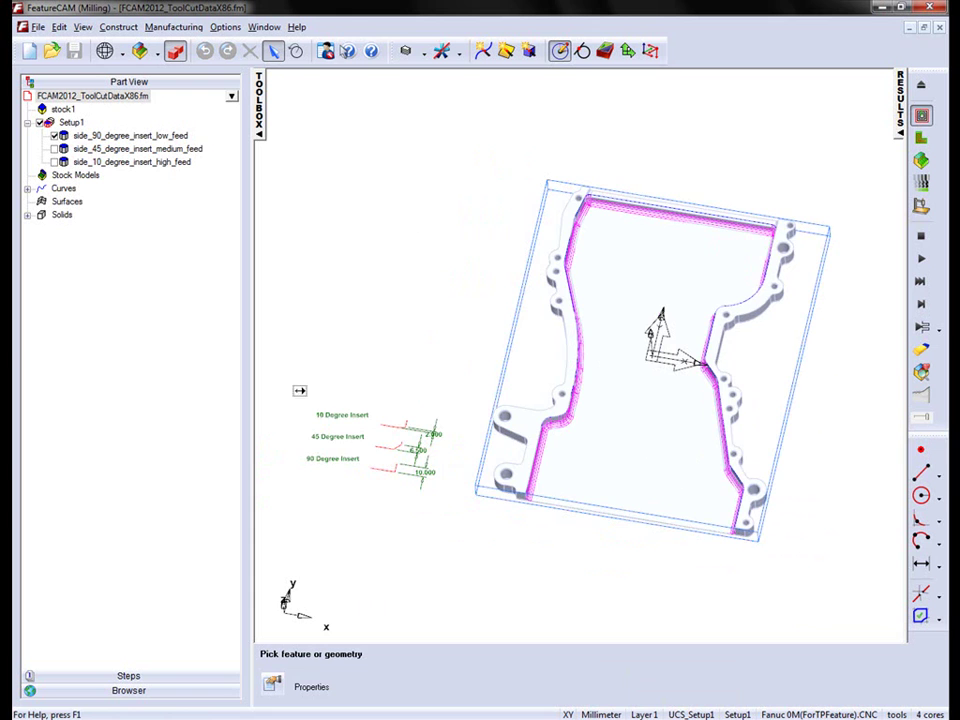
pyautogui.moveTo(298, 388); pyautogui.dragTo(459, 516)
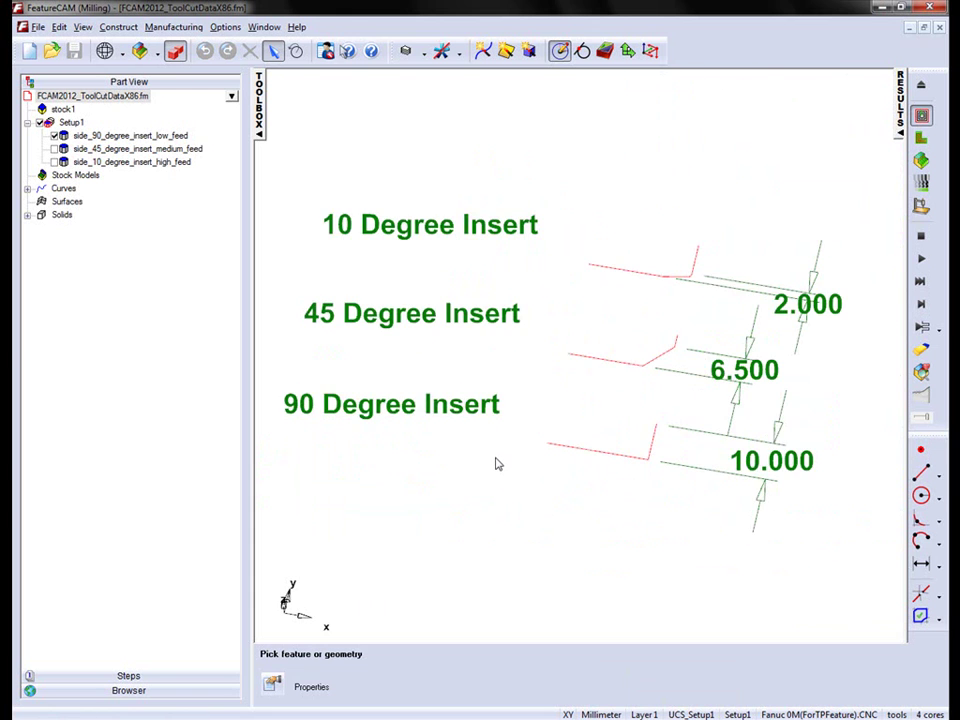
pyautogui.hotkey('ctrl', 't')
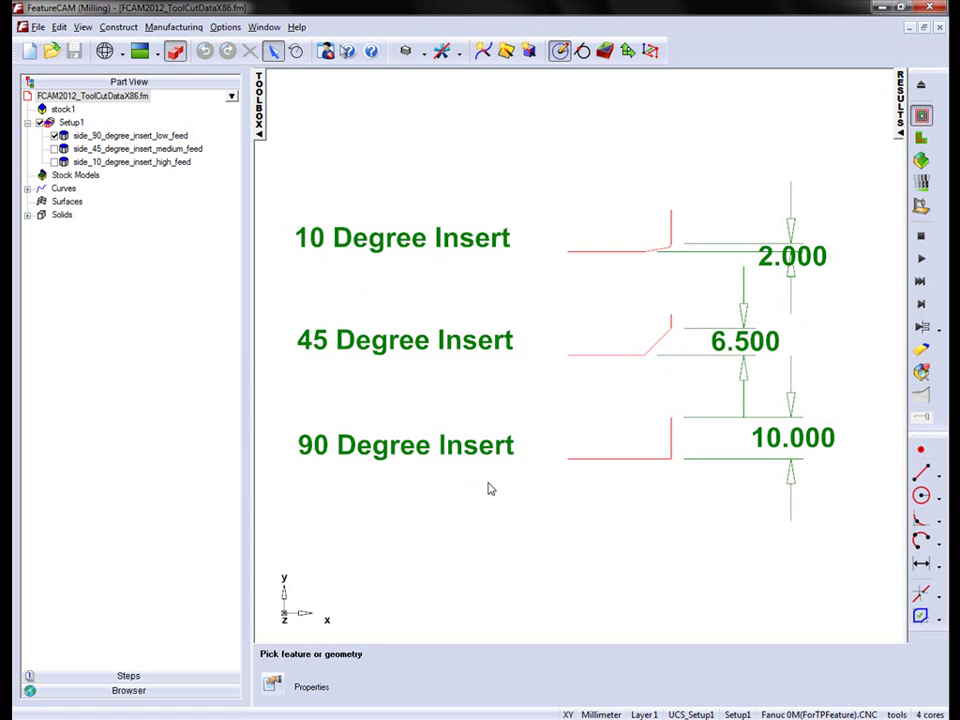
pyautogui.scroll(-3, 600, 420)
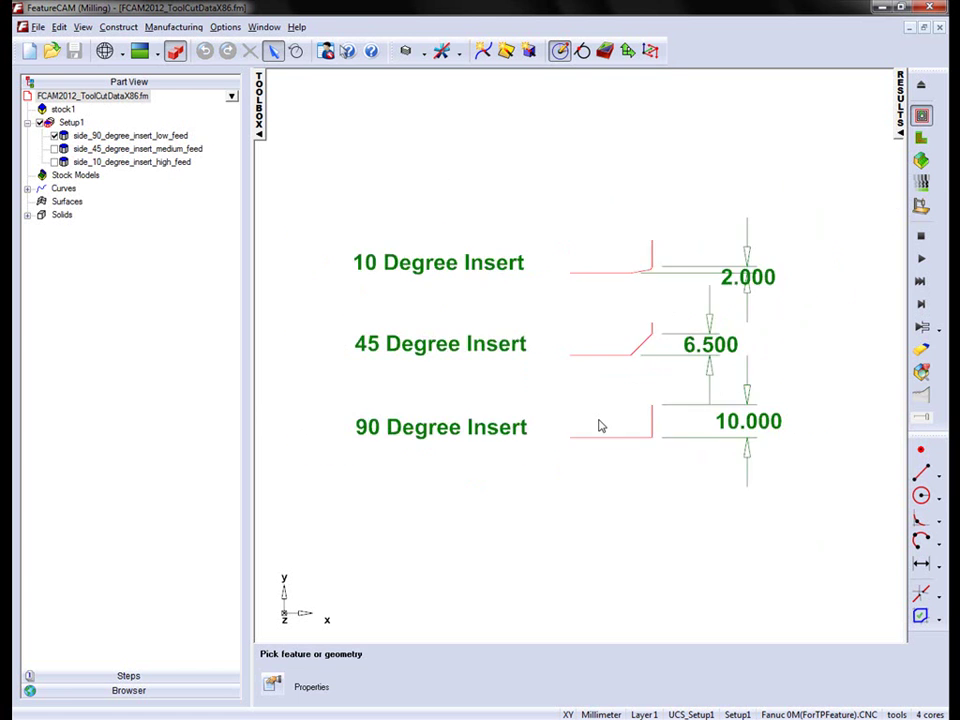
pyautogui.moveTo(651, 420); pyautogui.dragTo(518, 439, button='middle')
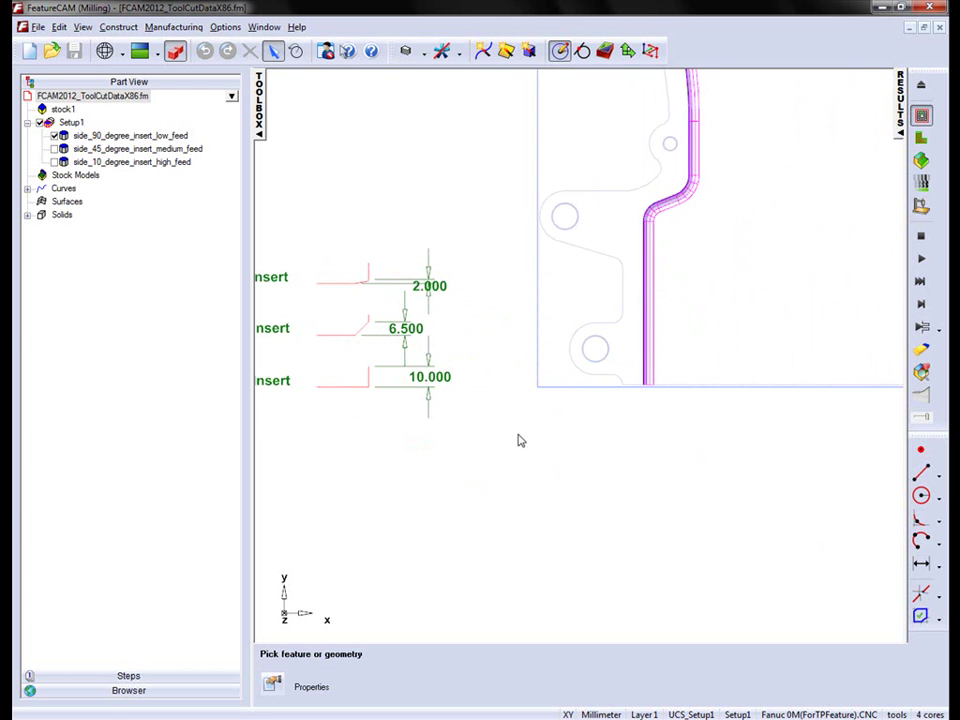
# Step: Hide the Tooling Information layer and fit the whole part in the view
pyautogui.click(644, 714)
pyautogui.click(667, 695)
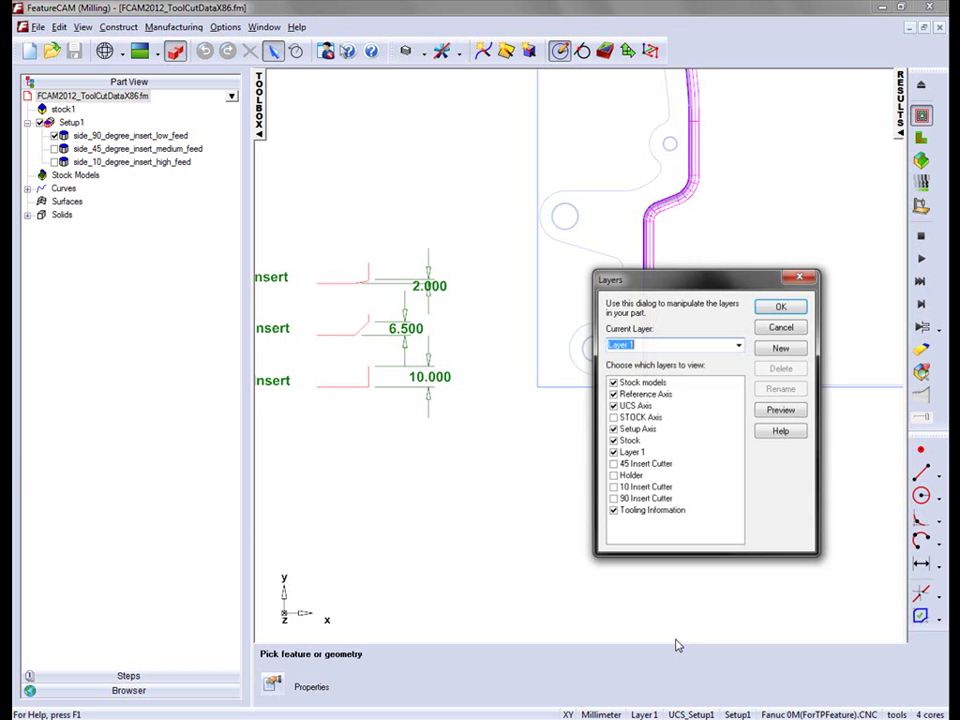
pyautogui.click(613, 511)
pyautogui.click(777, 310)
pyautogui.rightClick(694, 512)
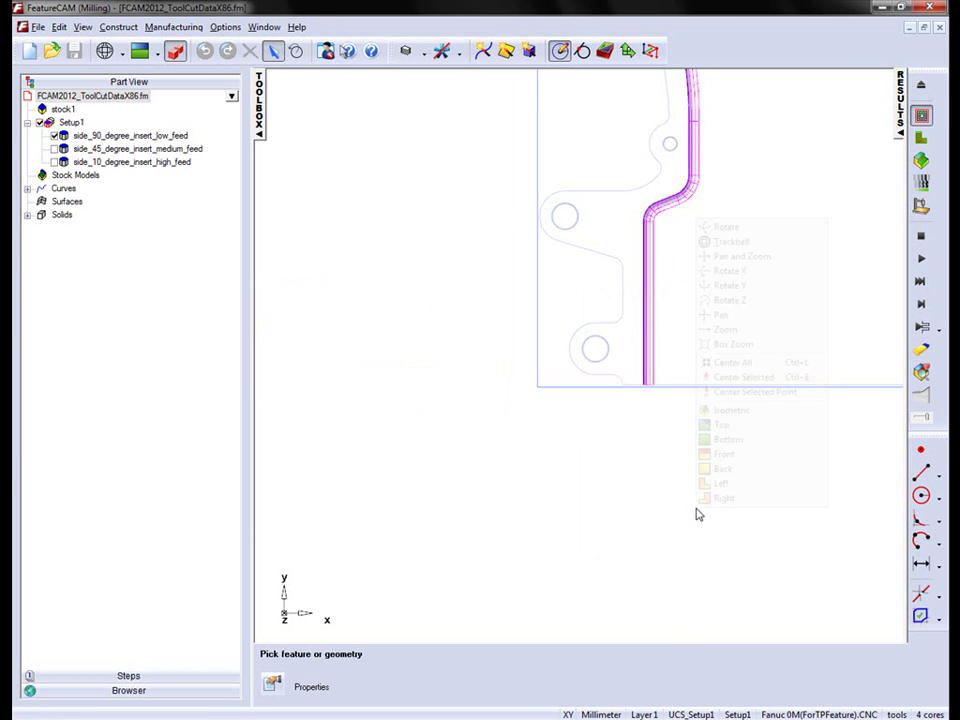
pyautogui.click(757, 363)
# Step: Run the centerline simulation of side_90_degree_insert_low_feed and inspect its toolpath on the part
pyautogui.moveTo(586, 536); pyautogui.dragTo(617, 322, button='middle')
pyautogui.moveTo(378, 286); pyautogui.dragTo(381, 299, button='middle')
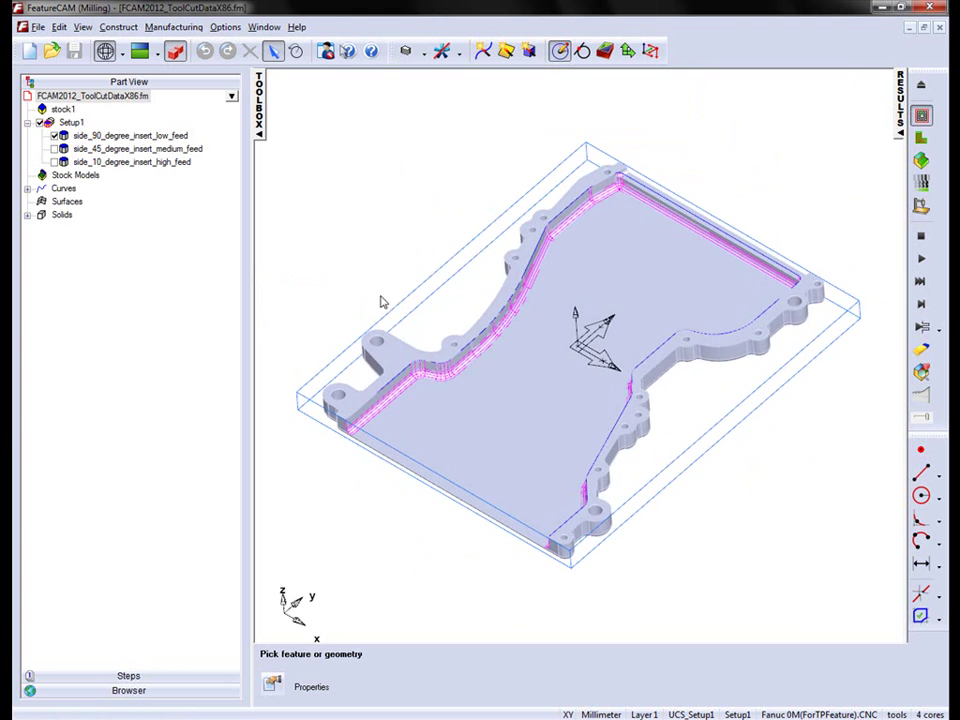
pyautogui.moveTo(418, 194); pyautogui.dragTo(431, 207, button='middle')
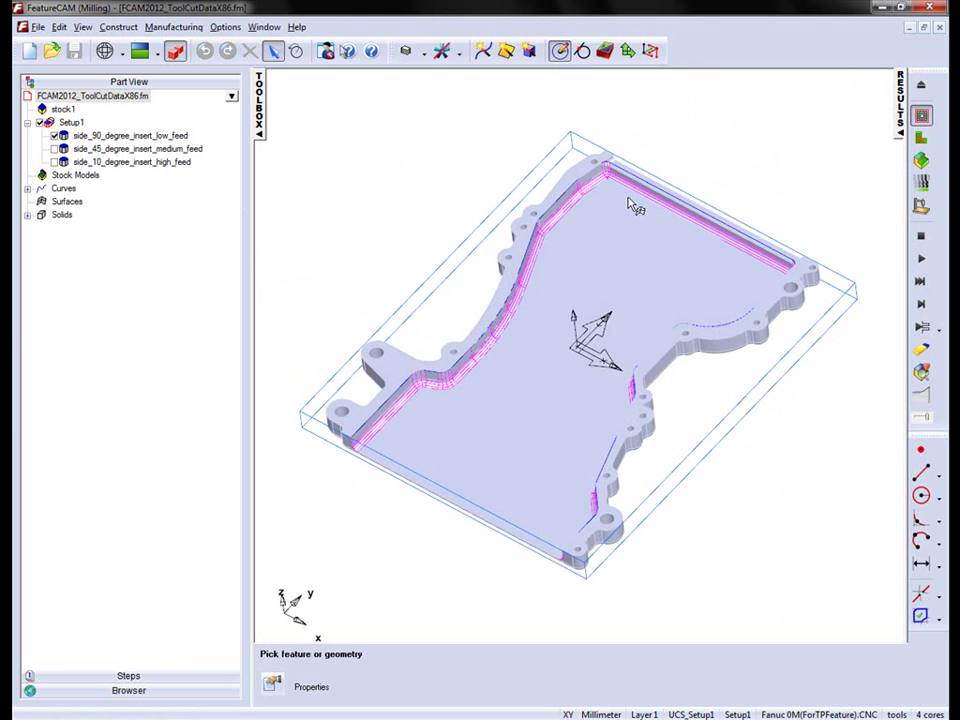
pyautogui.click(922, 260)
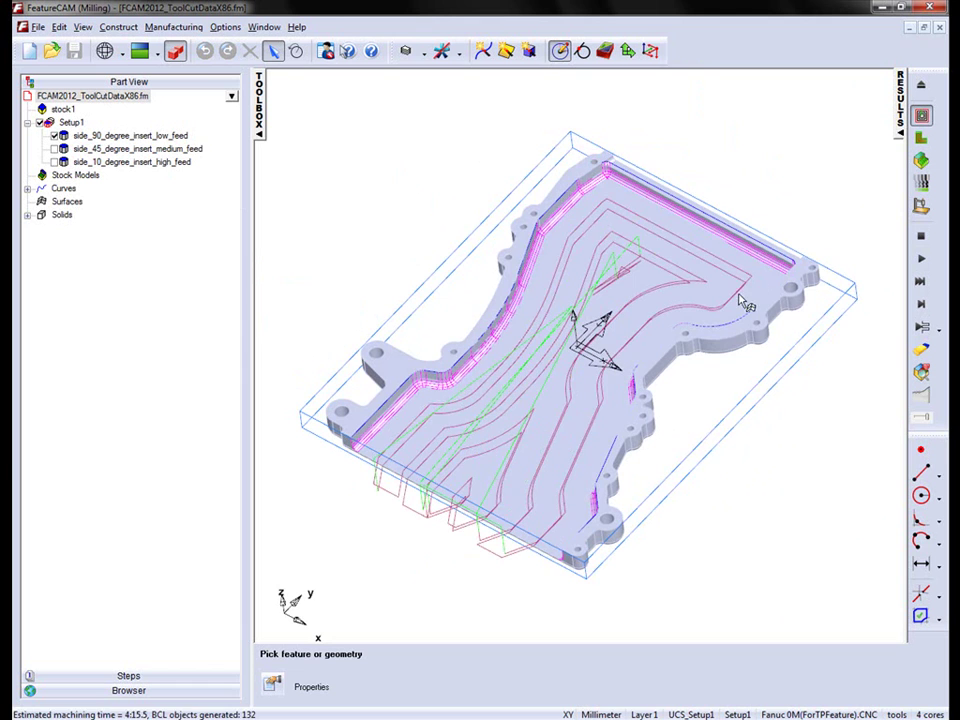
pyautogui.moveTo(748, 302); pyautogui.dragTo(675, 198, button='middle')
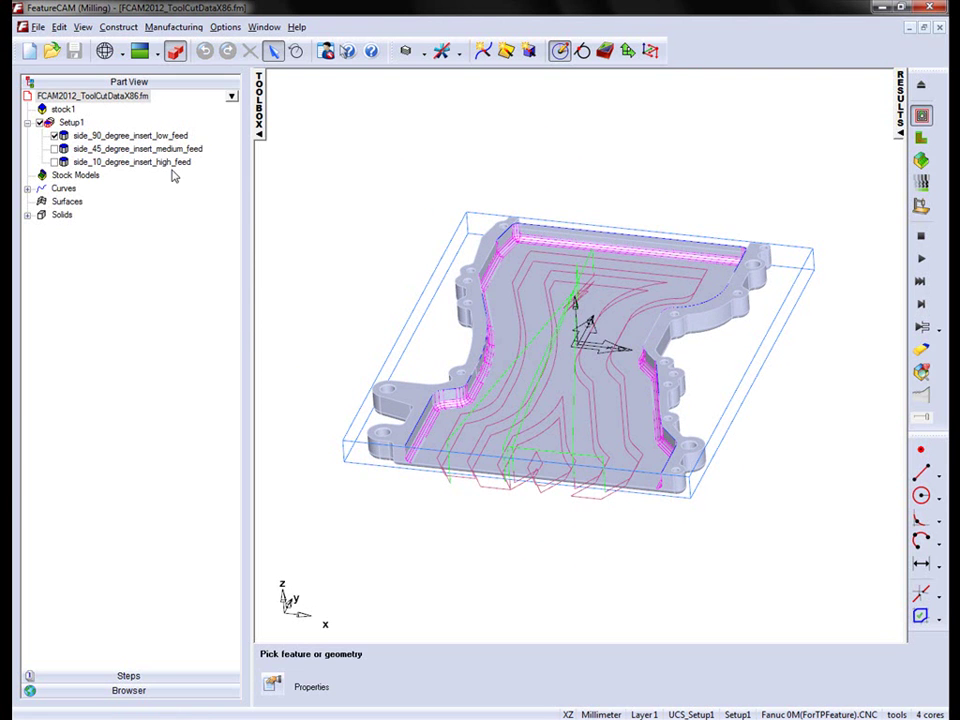
# Step: Open the endmillM5000:reg90deg tool from the rough operation of side_90_degree_insert_low_feed and review its overrides
pyautogui.click(228, 139)
pyautogui.rightClick(229, 140)
pyautogui.click(260, 151)
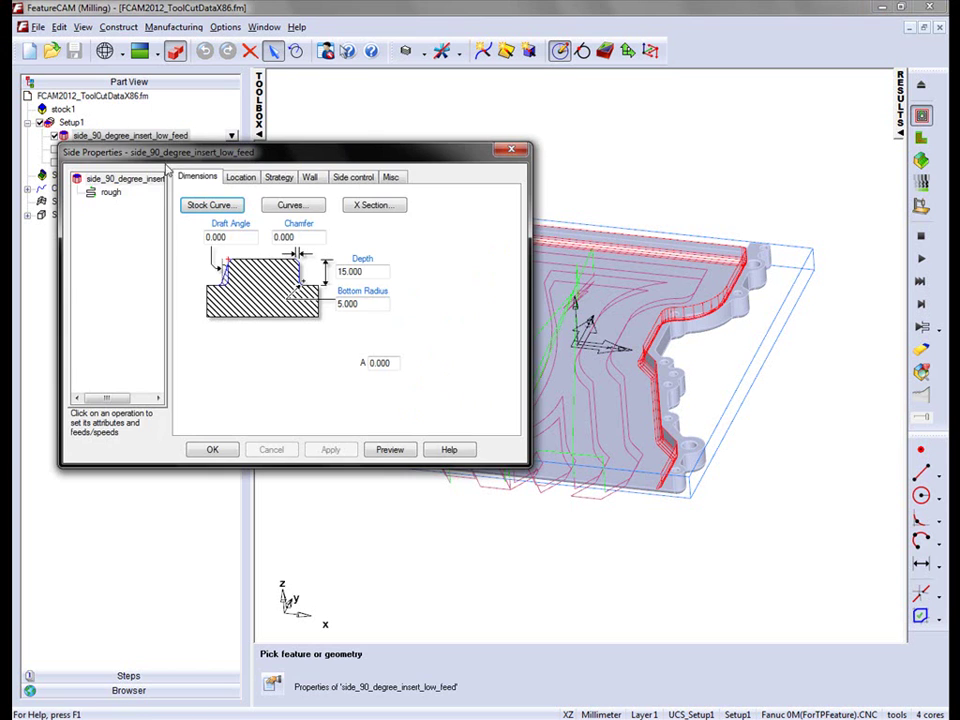
pyautogui.click(112, 191)
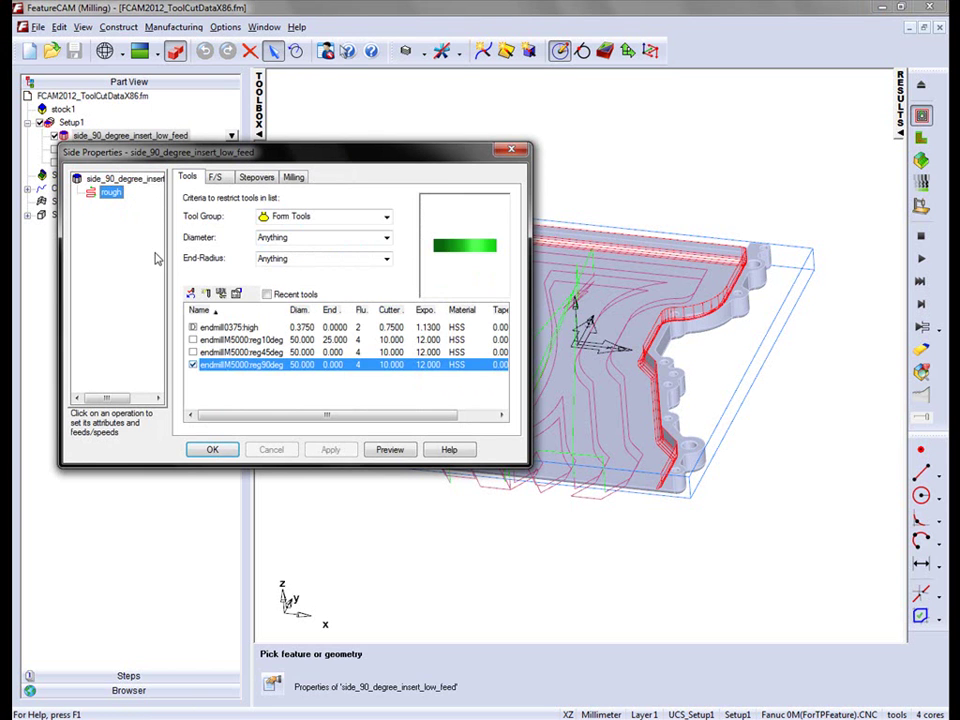
pyautogui.doubleClick(220, 372)
pyautogui.moveTo(200, 143); pyautogui.dragTo(259, 218)
pyautogui.click(197, 228)
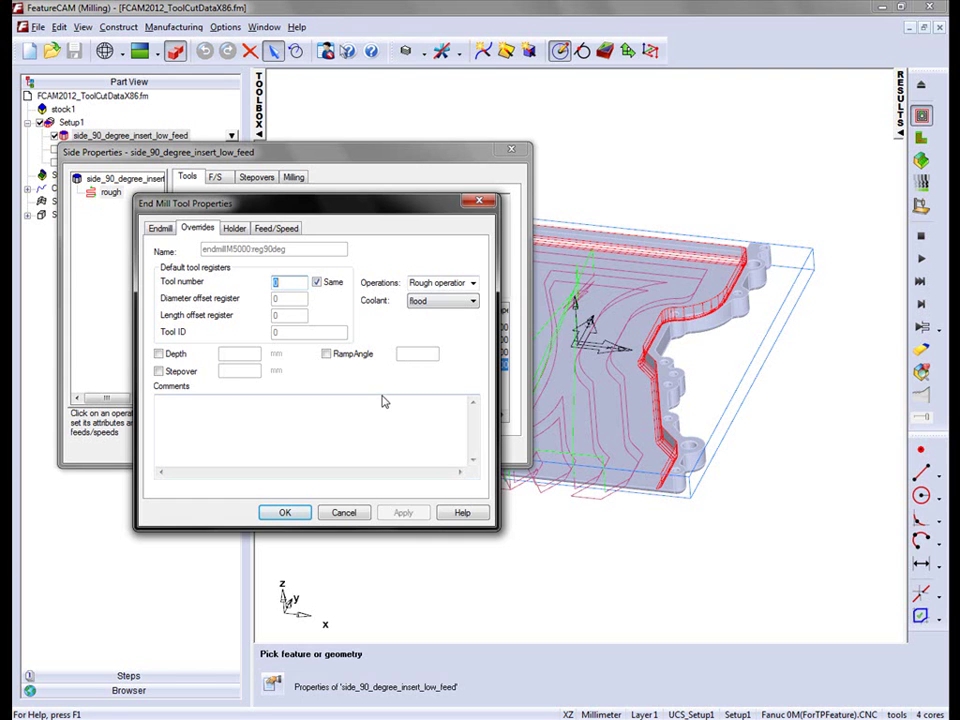
# Step: Review the 90 degree tool's specific feeds, speeds, depth and stepover for ALUMINUM, and close the tool properties
pyautogui.click(271, 229)
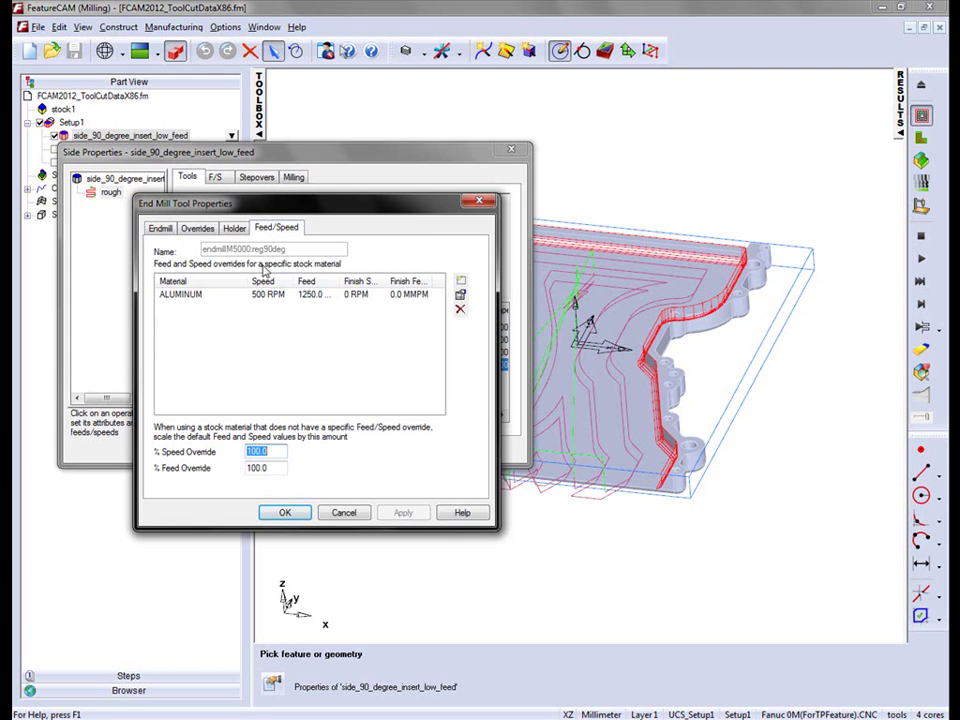
pyautogui.doubleClick(193, 300)
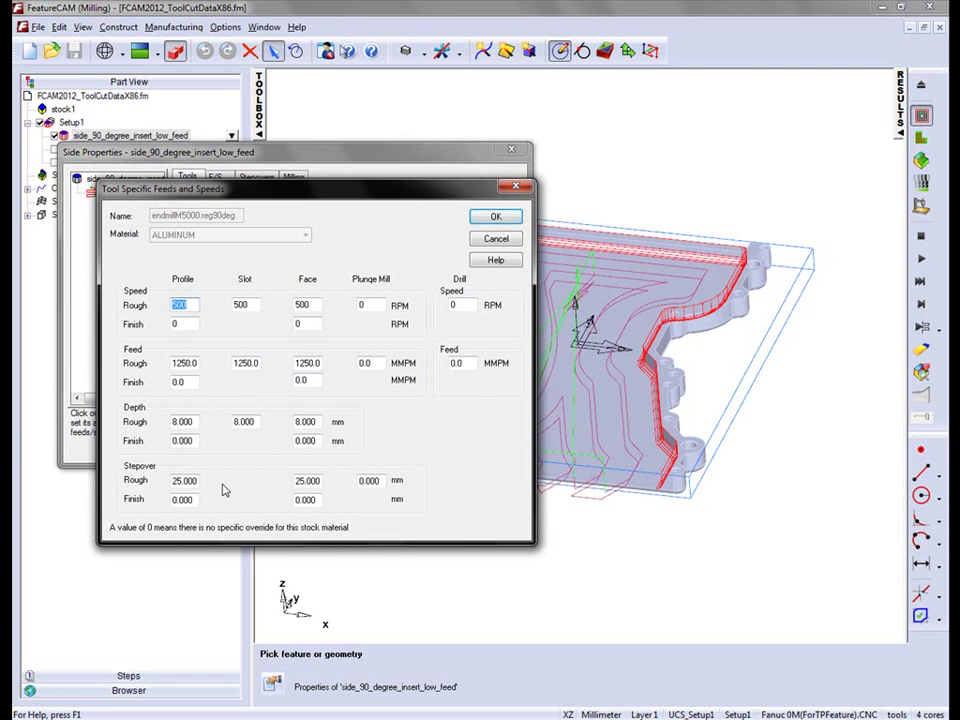
pyautogui.click(497, 218)
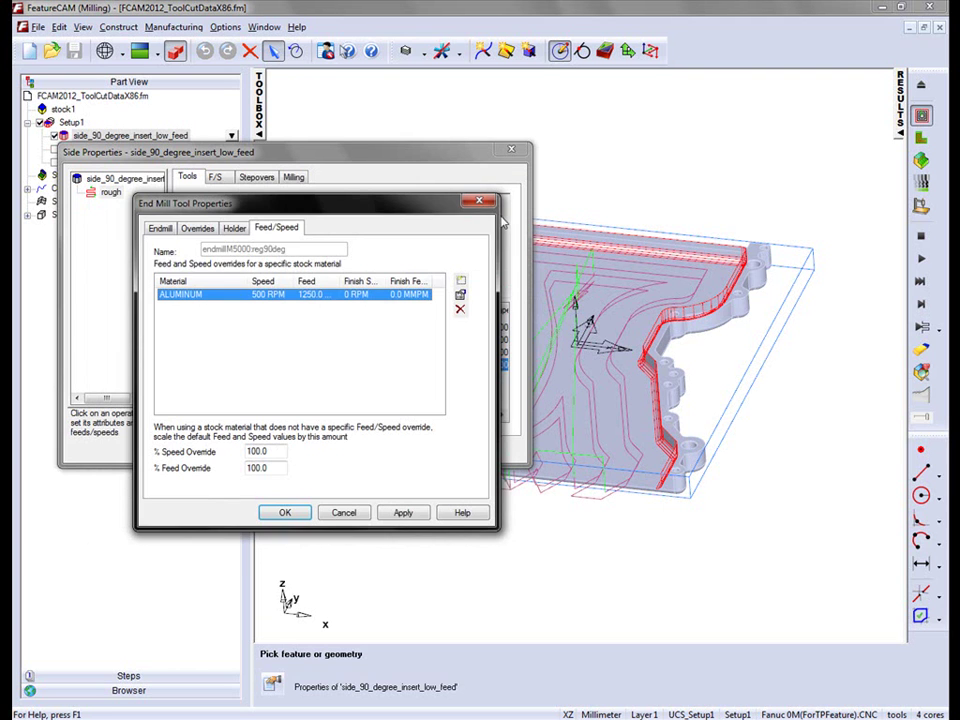
pyautogui.click(285, 512)
# Step: Simulate side_90_degree_insert_low_feed again and examine its toolpath depth levels up close in front view
pyautogui.moveTo(545, 430); pyautogui.dragTo(538, 401, button='middle')
pyautogui.press('2')
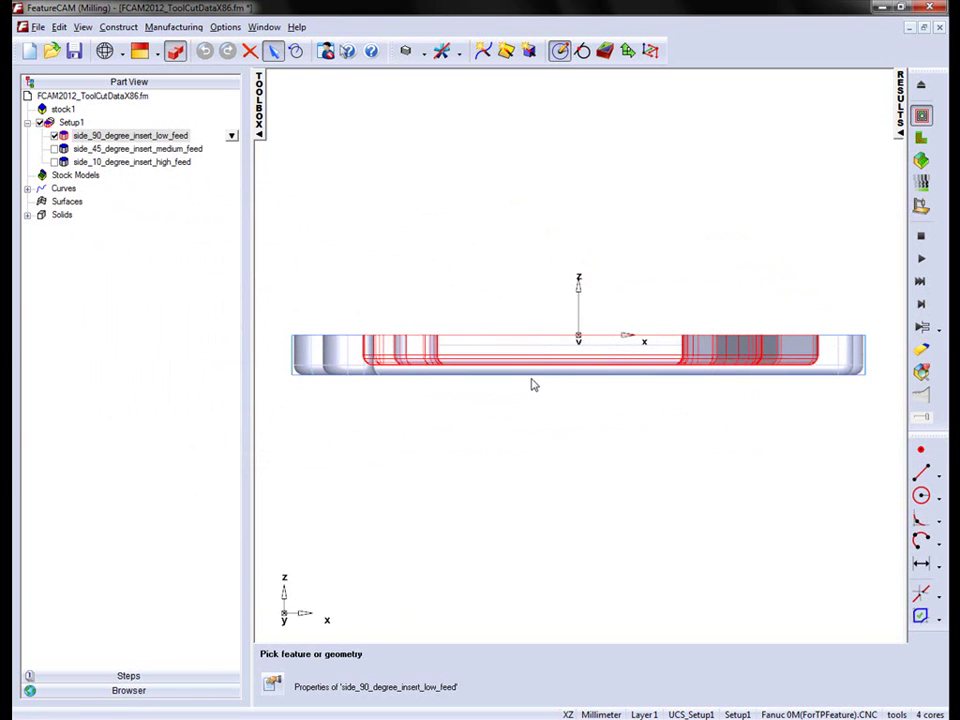
pyautogui.click(921, 259)
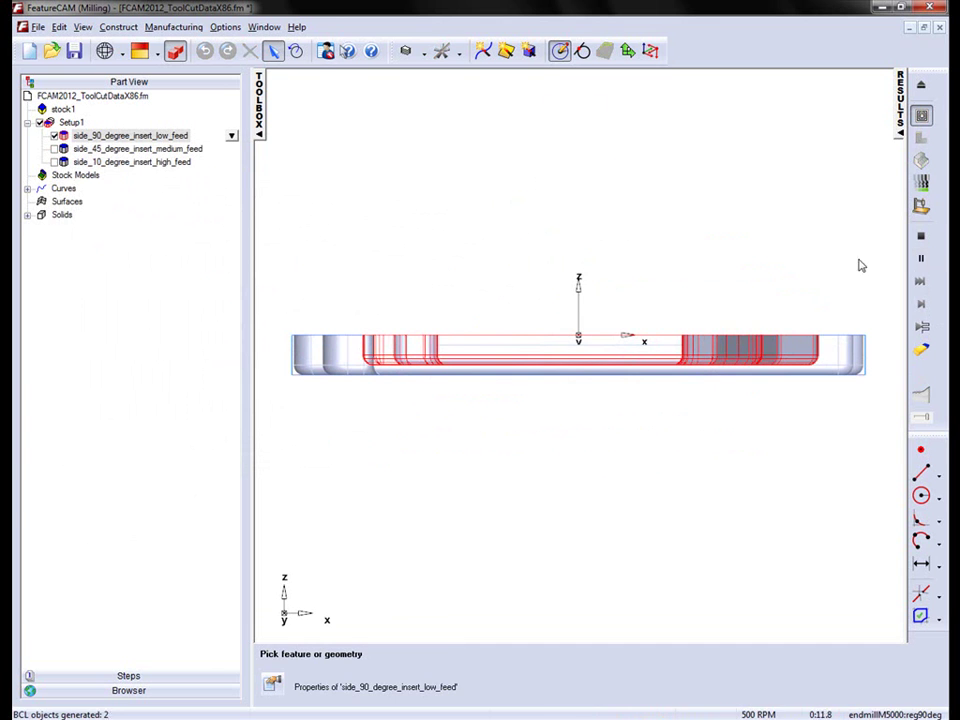
pyautogui.moveTo(479, 243); pyautogui.dragTo(494, 272, button='middle')
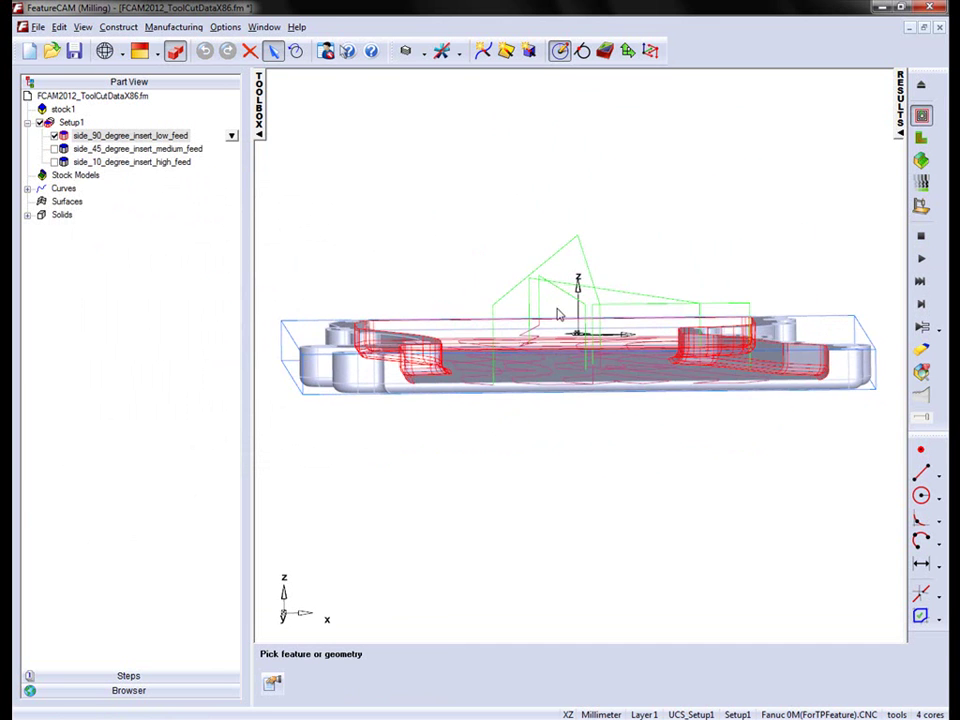
pyautogui.moveTo(557, 308); pyautogui.dragTo(498, 408, button='middle')
pyautogui.scroll(2, 484, 409)
pyautogui.moveTo(466, 278); pyautogui.dragTo(478, 406, button='middle')
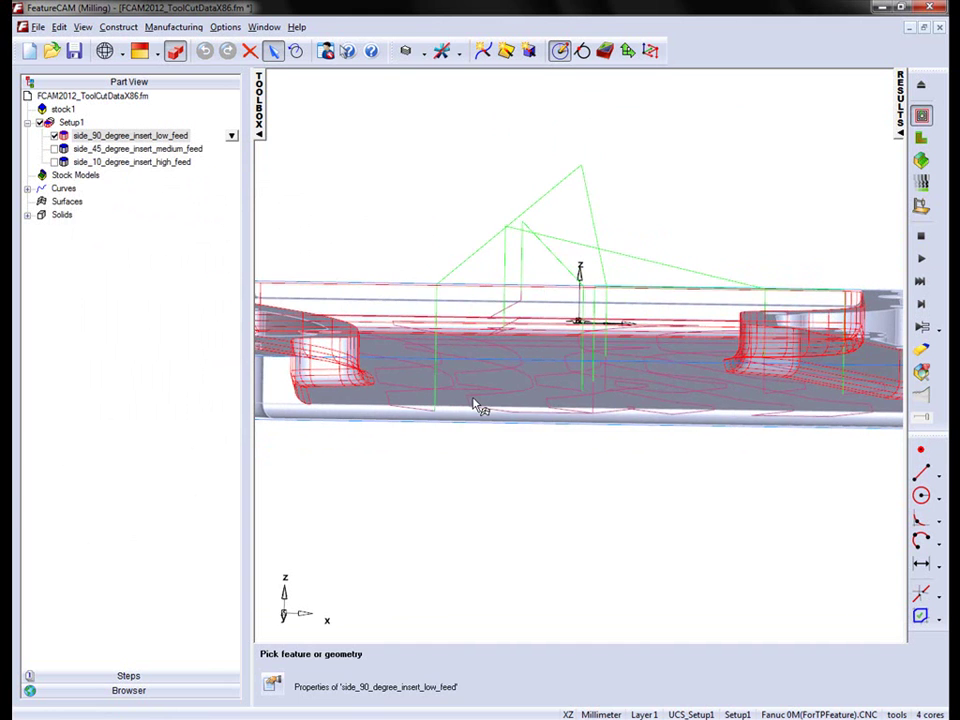
pyautogui.scroll(2, 461, 392)
pyautogui.scroll(2, 422, 354)
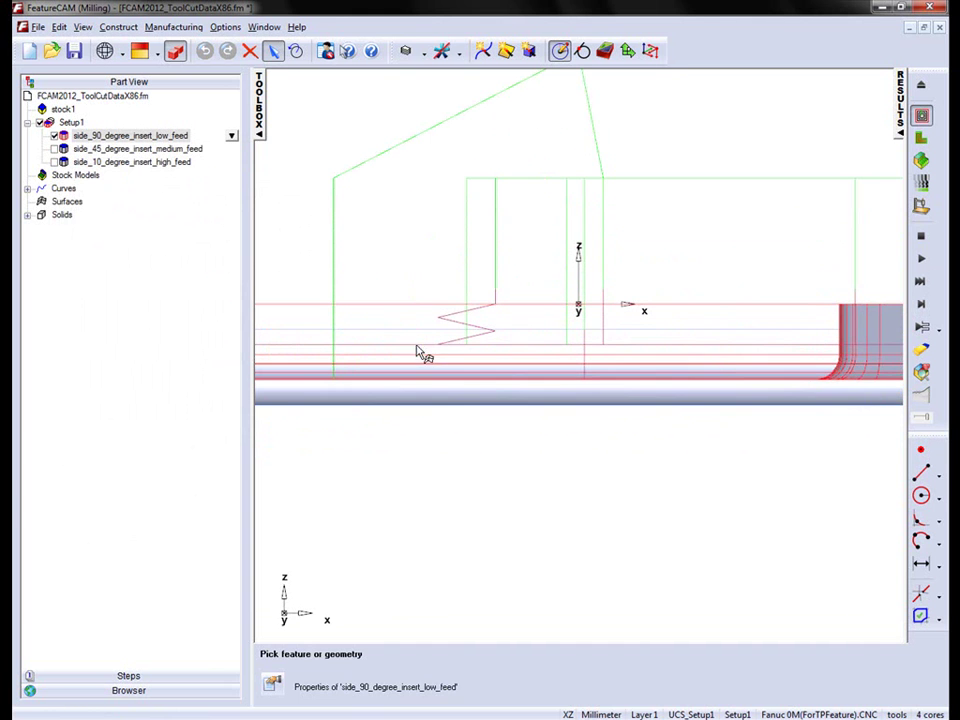
# Step: Measure the depth from the part's top to the first toolpath level with a vertical dimension, and undo that dimension
pyautogui.click(935, 524)
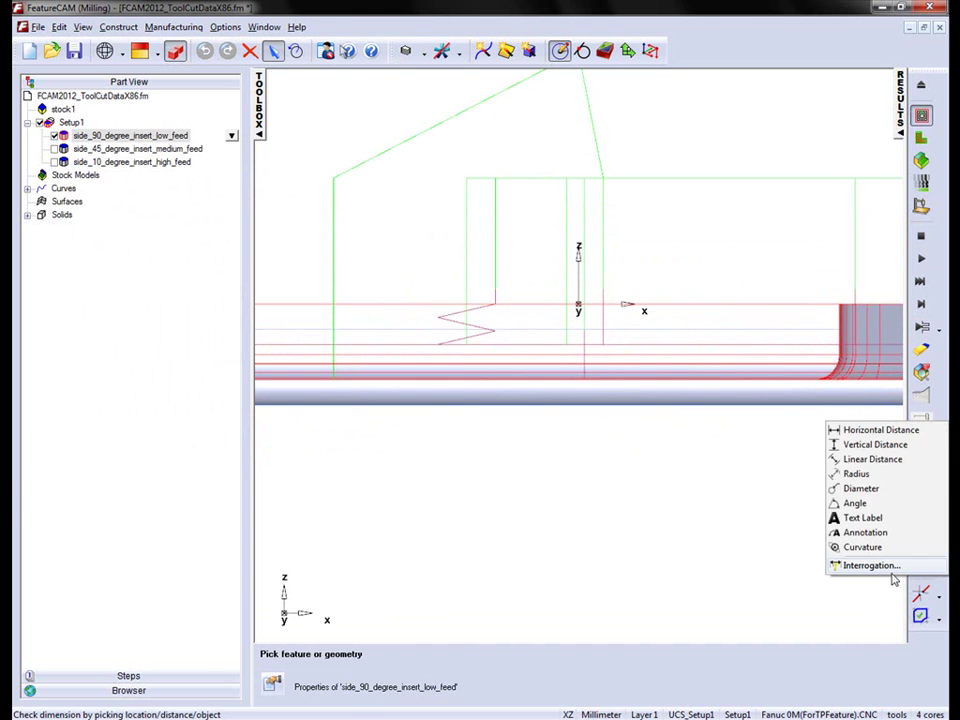
pyautogui.click(871, 445)
pyautogui.click(401, 346)
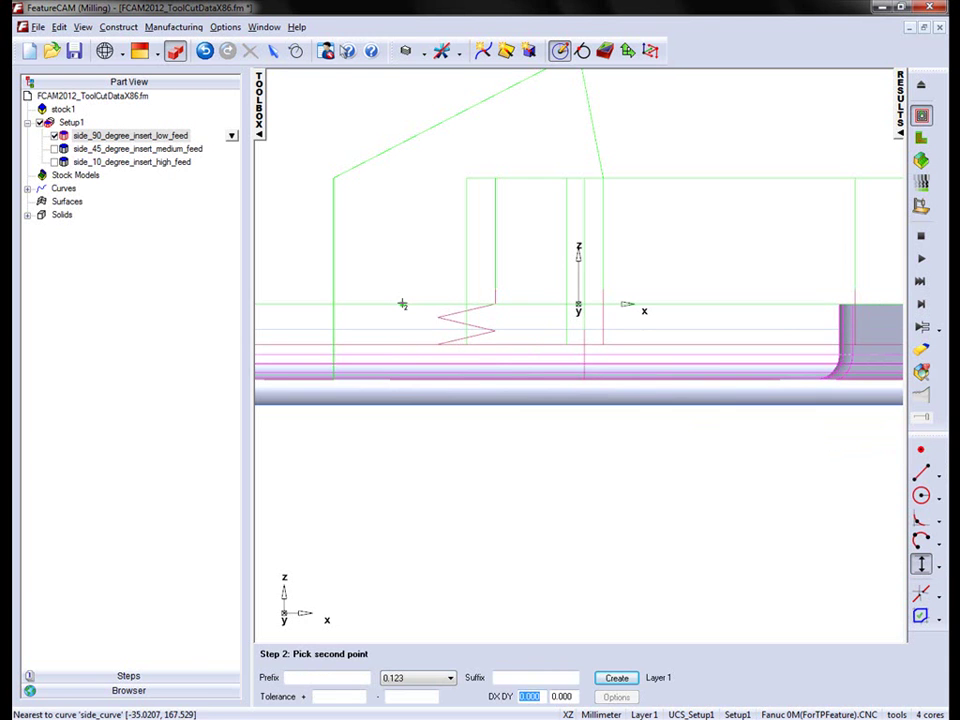
pyautogui.click(401, 303)
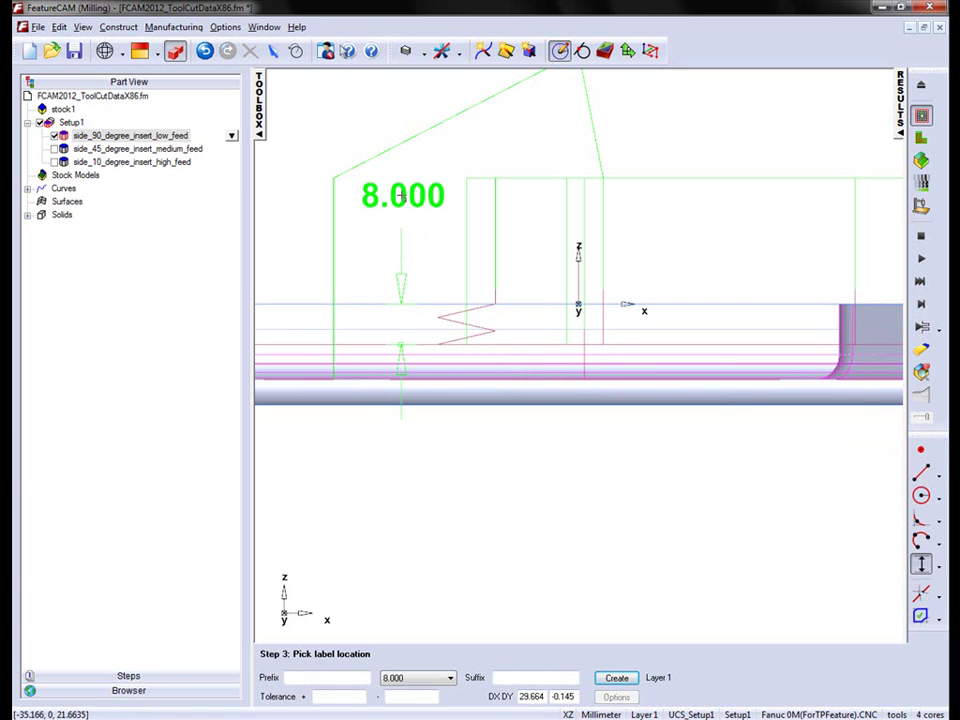
pyautogui.click(449, 215)
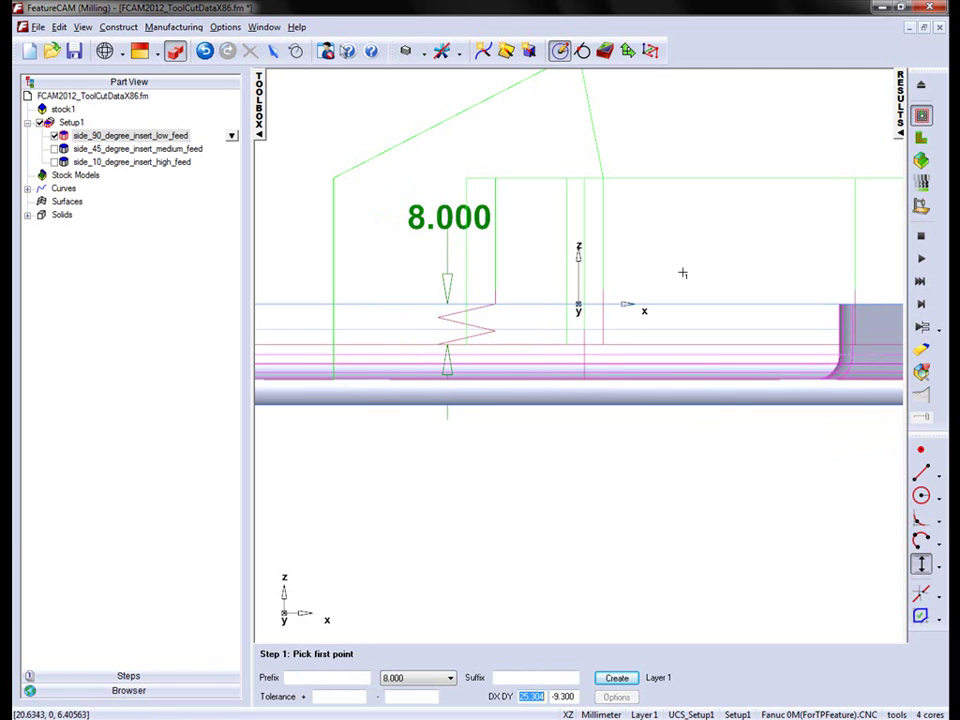
pyautogui.scroll(-2, 673, 300)
pyautogui.moveTo(667, 307); pyautogui.dragTo(583, 398, button='middle')
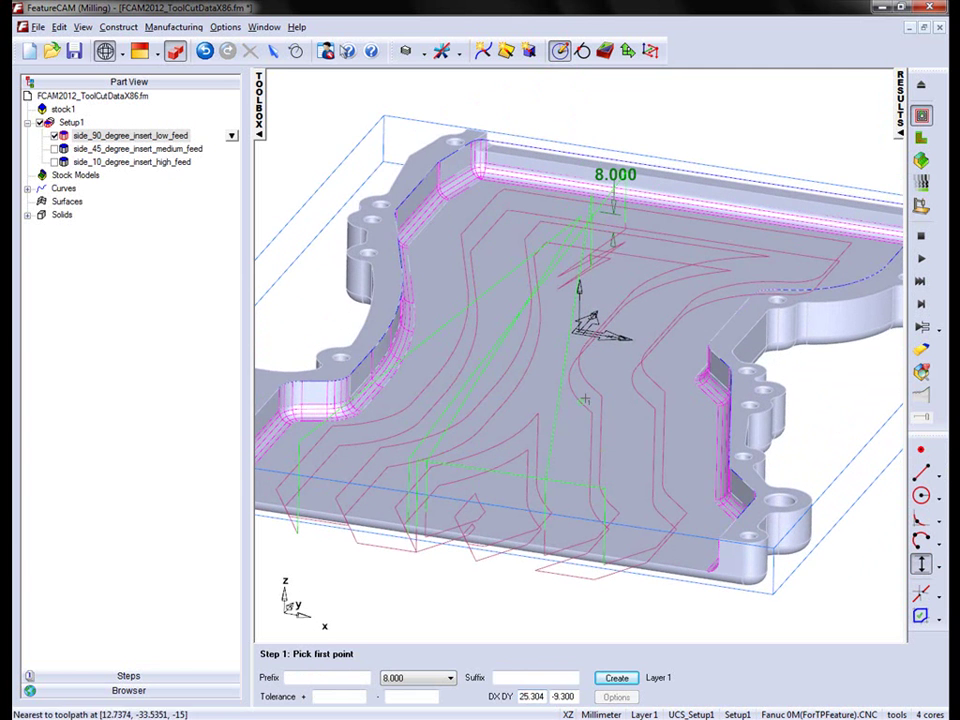
pyautogui.click(205, 52)
pyautogui.scroll(-2, 416, 261)
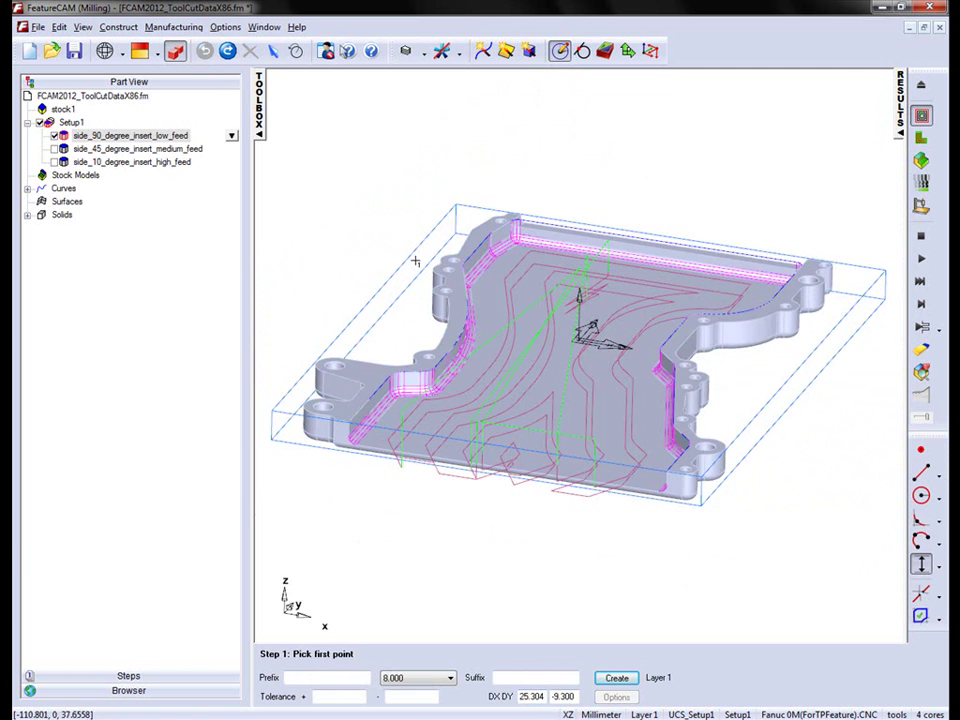
# Step: Make side_45_degree_insert_medium_feed the only active feature and open the endmillM5000:reg45deg tool from its rough operation
pyautogui.click(55, 148)
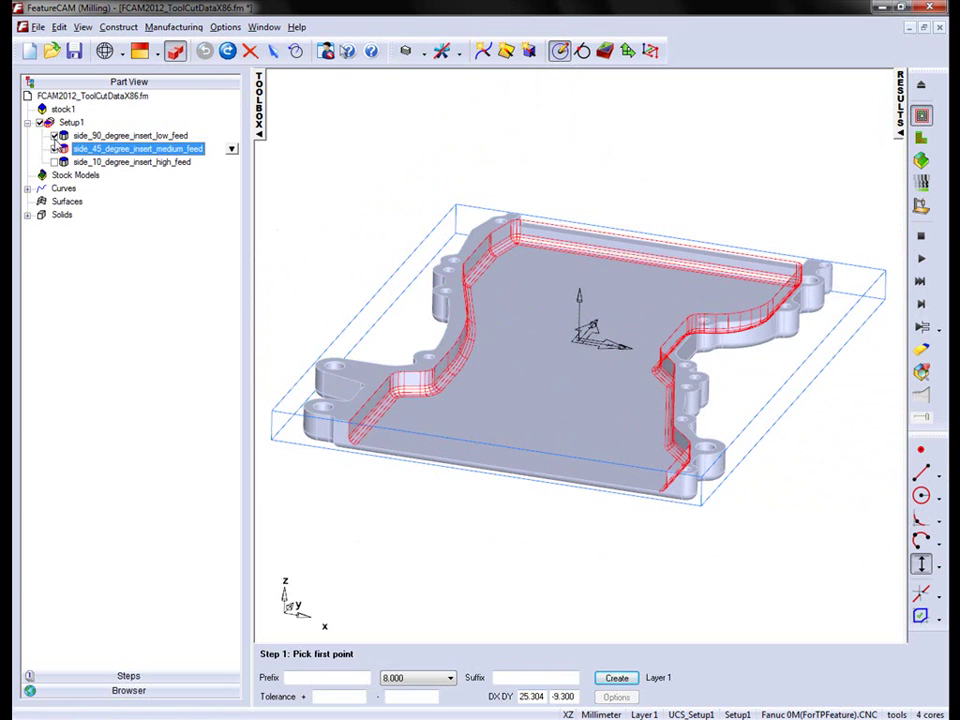
pyautogui.doubleClick(110, 148)
pyautogui.click(110, 193)
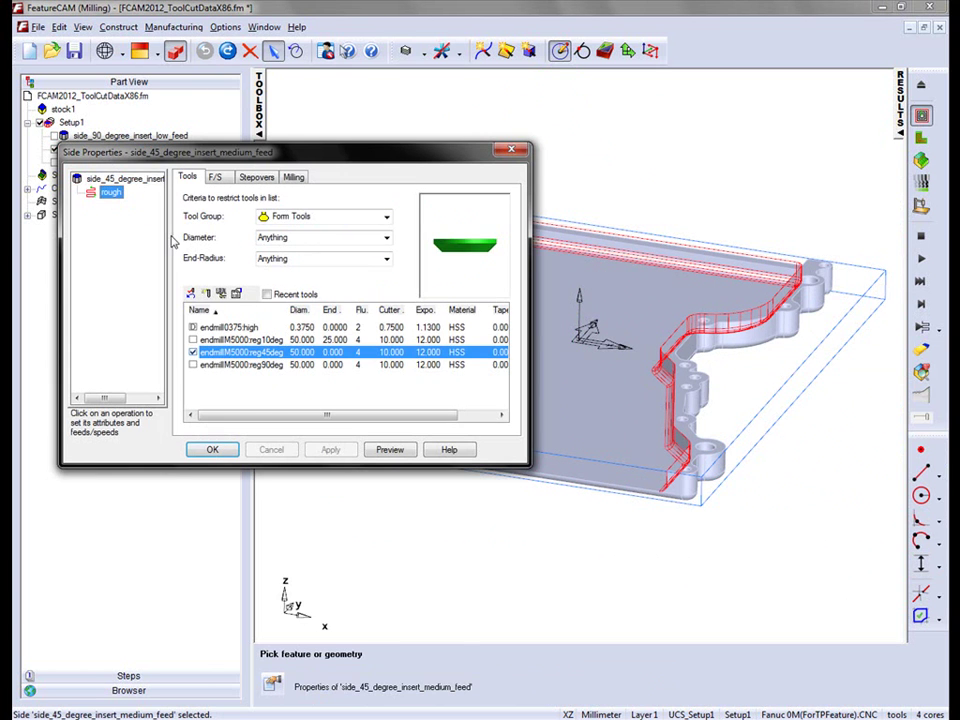
pyautogui.doubleClick(256, 353)
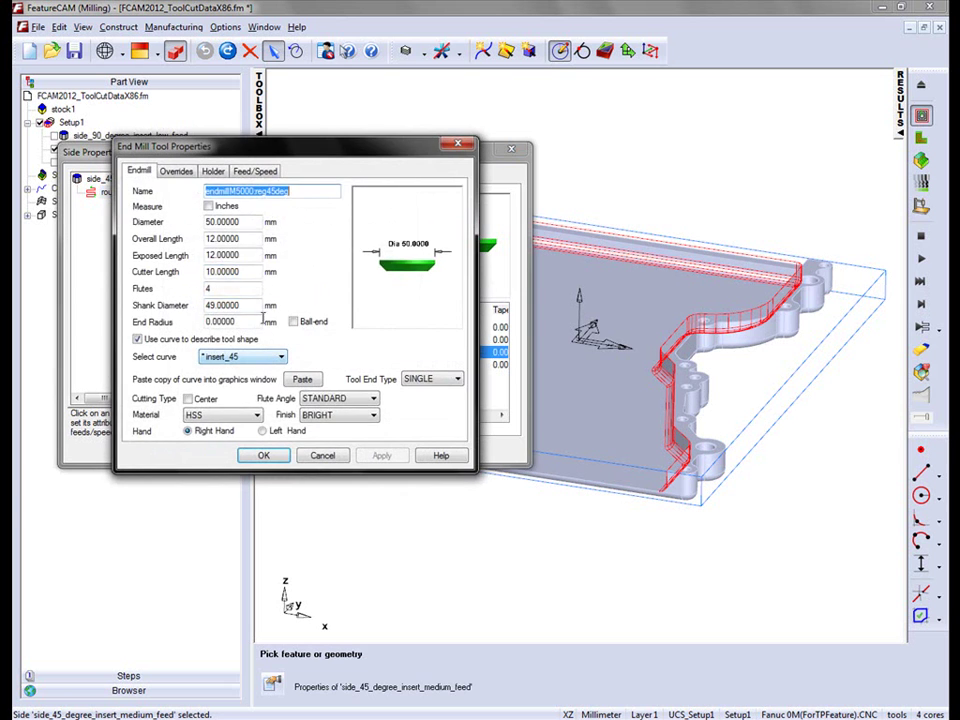
# Step: Review the depth and stepover overrides of the 45 degree tool, and close the tool and feature properties
pyautogui.click(176, 171)
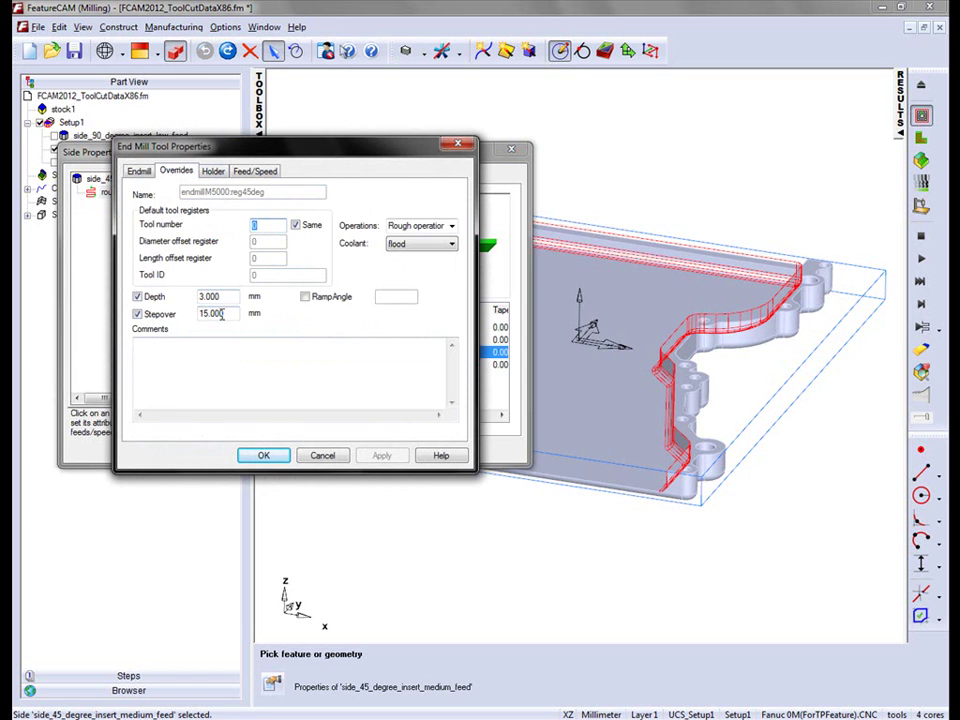
pyautogui.click(140, 171)
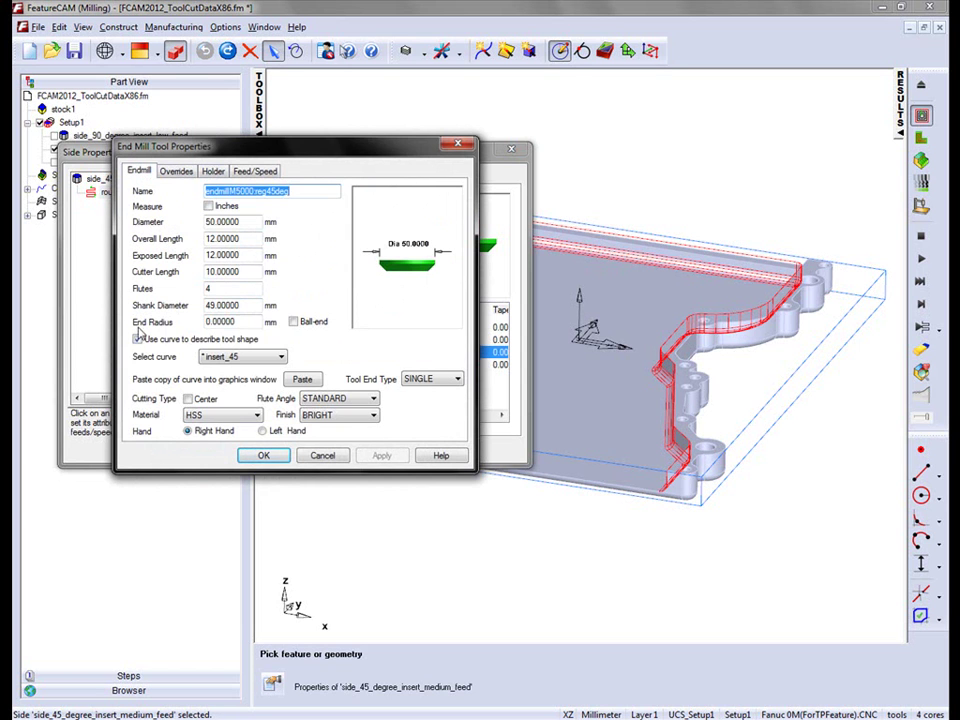
pyautogui.click(263, 456)
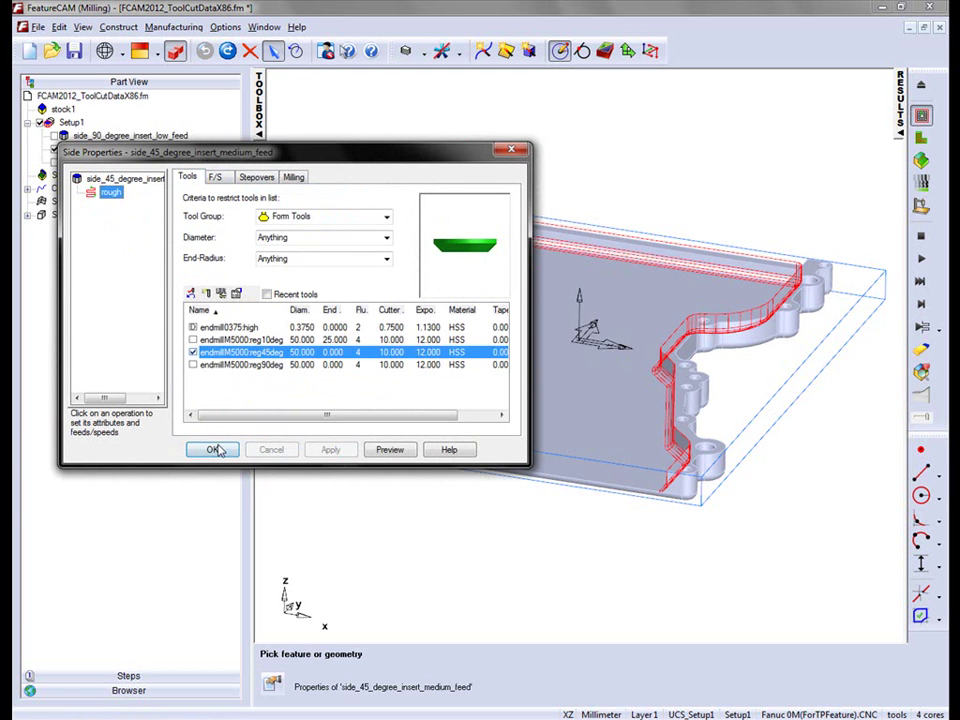
pyautogui.click(215, 450)
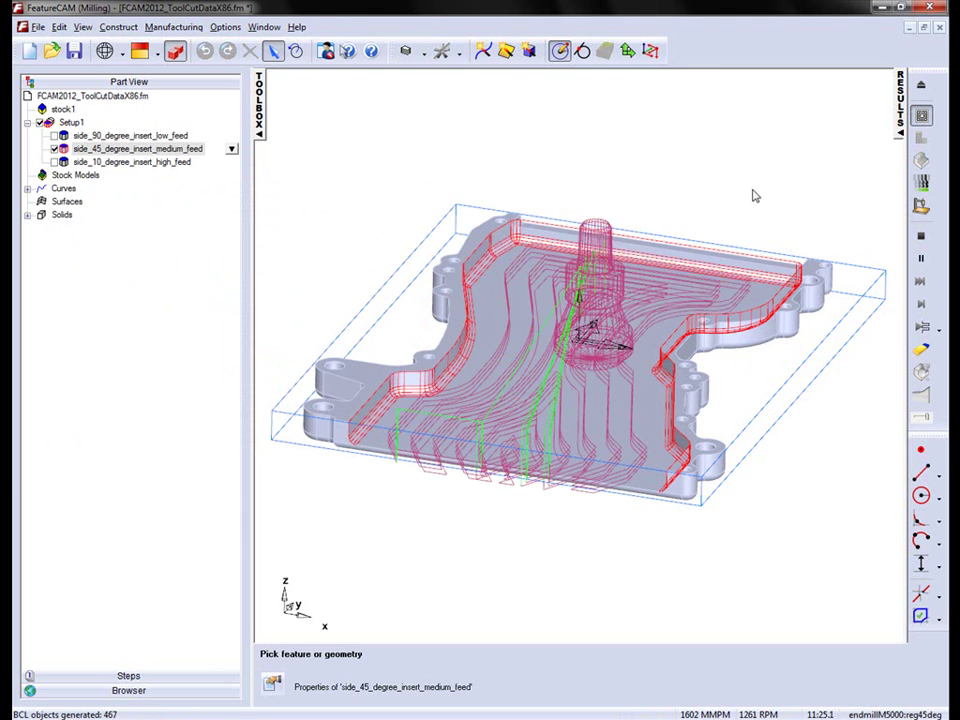
# Step: Simulate side_45_degree_insert_medium_feed and isolate its toolpath depth levels in front view with all part geometry hidden
pyautogui.hotkey('ctrl', '2')
pyautogui.scroll(5, 499, 343)
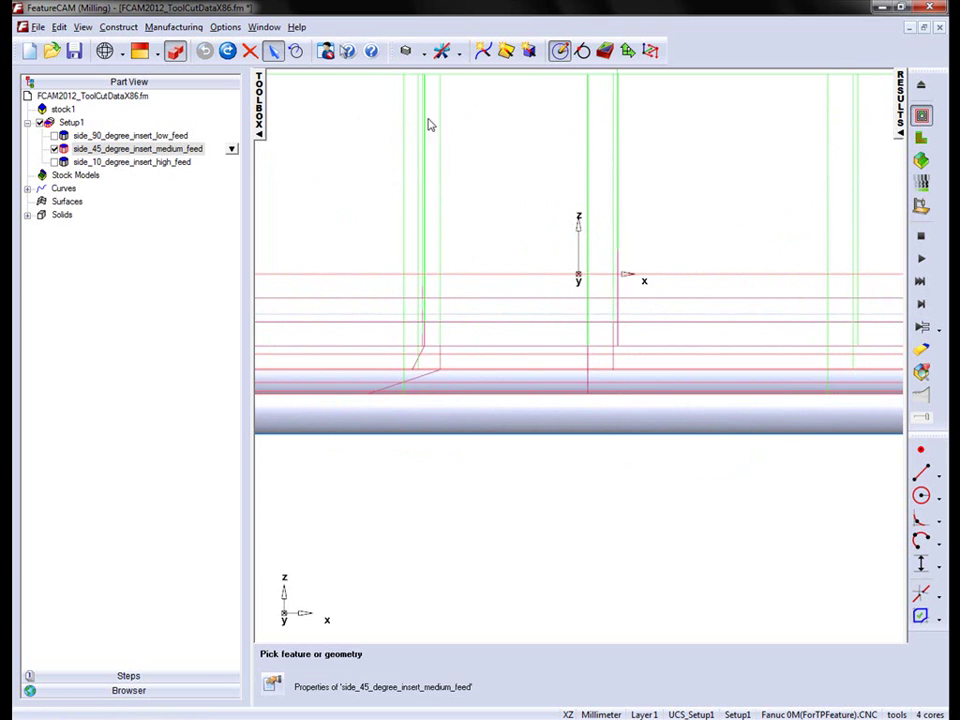
pyautogui.click(442, 54)
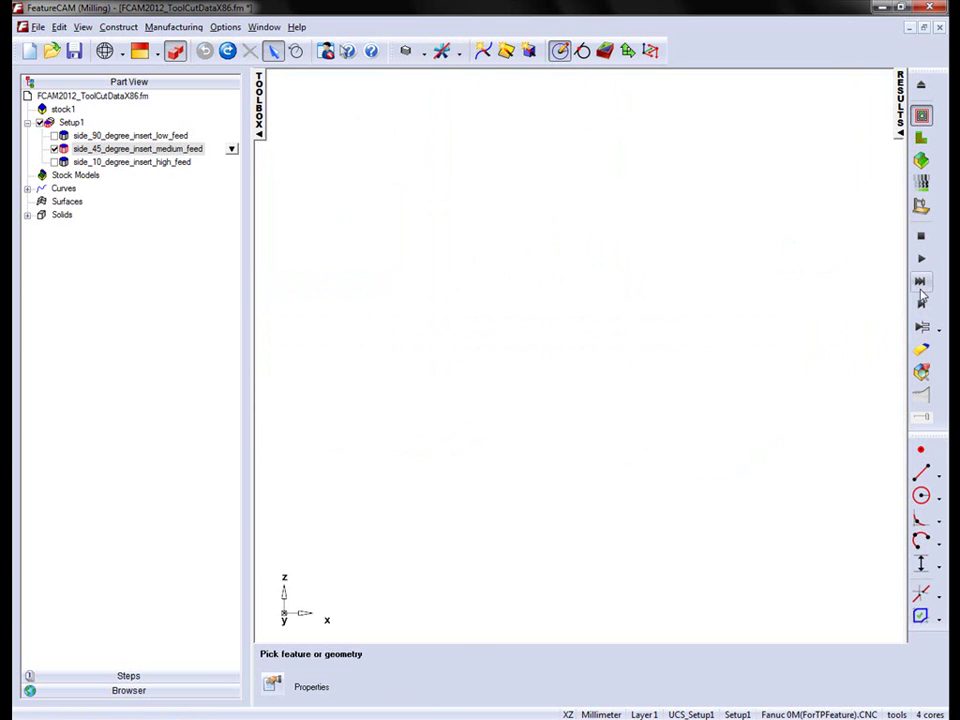
pyautogui.click(922, 398)
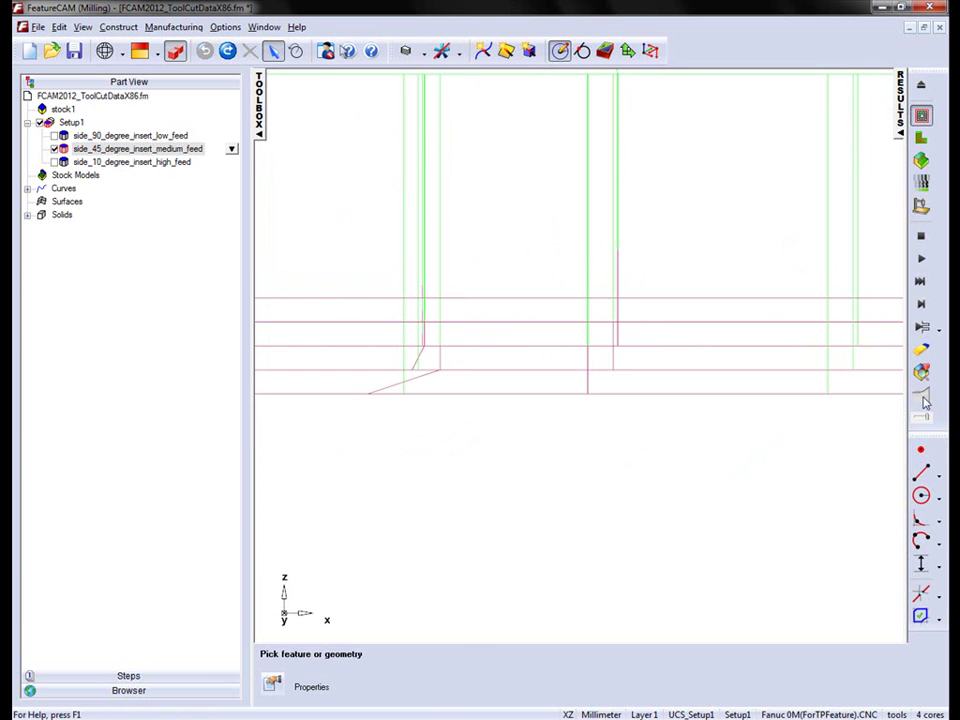
# Step: Measure the spacing between the second and third levels of the 45 degree toolpath with a vertical dimension, and undo that dimension
pyautogui.click(921, 564)
pyautogui.click(468, 335)
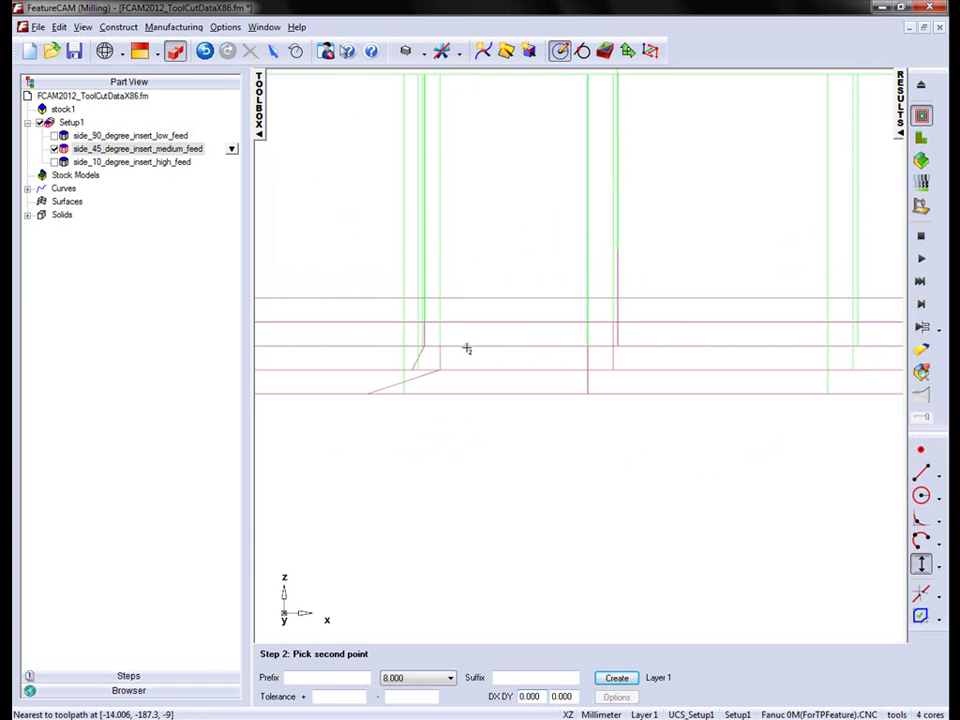
pyautogui.click(467, 347)
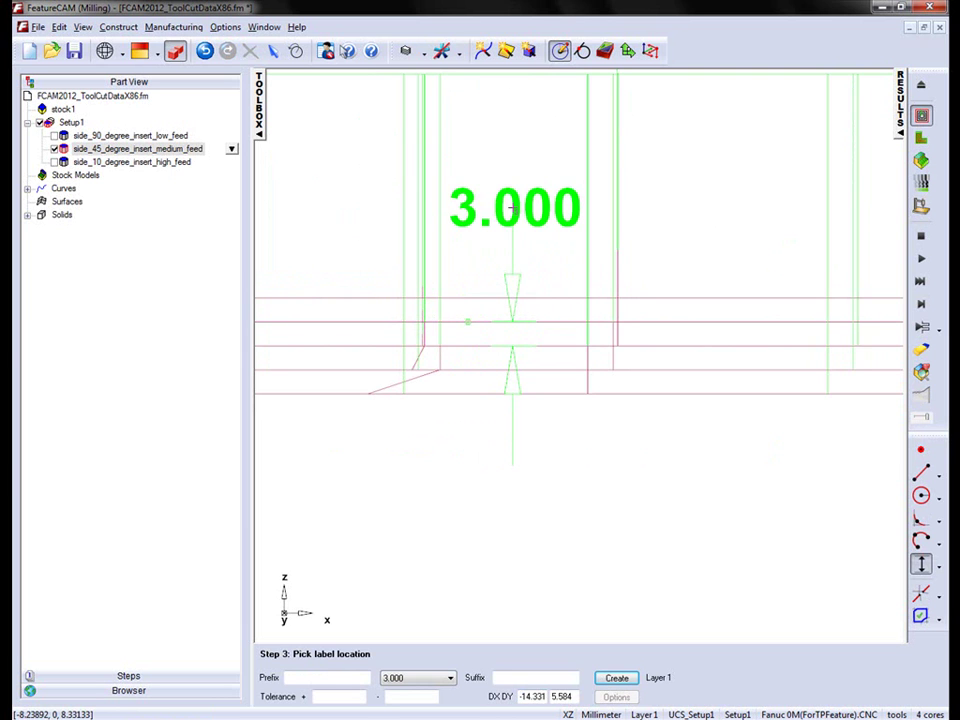
pyautogui.scroll(-3, 512, 207)
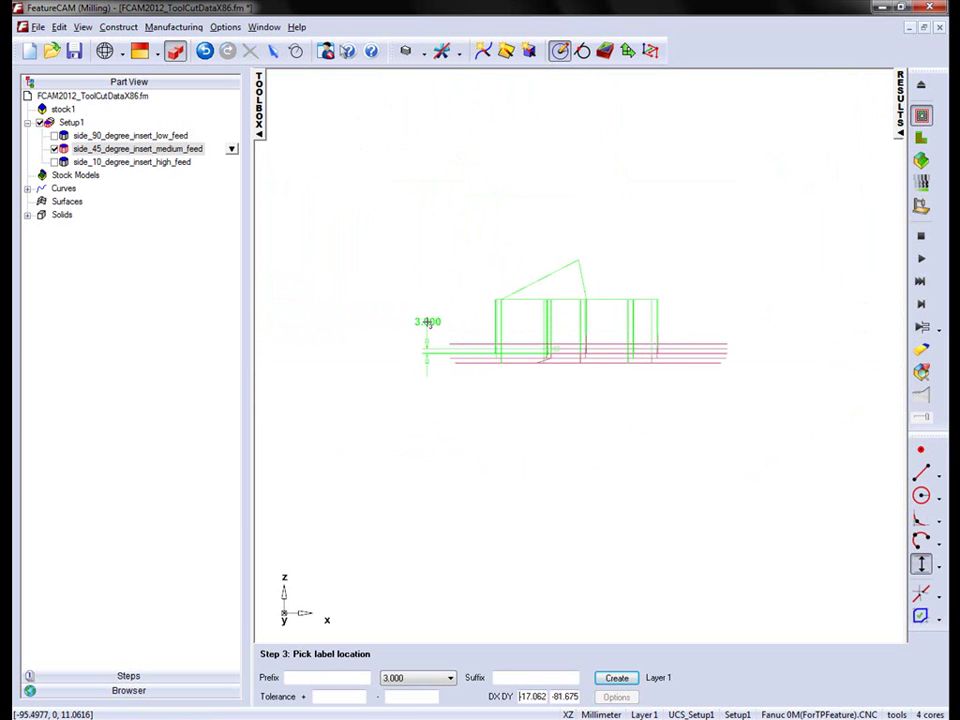
pyautogui.click(427, 324)
pyautogui.click(205, 51)
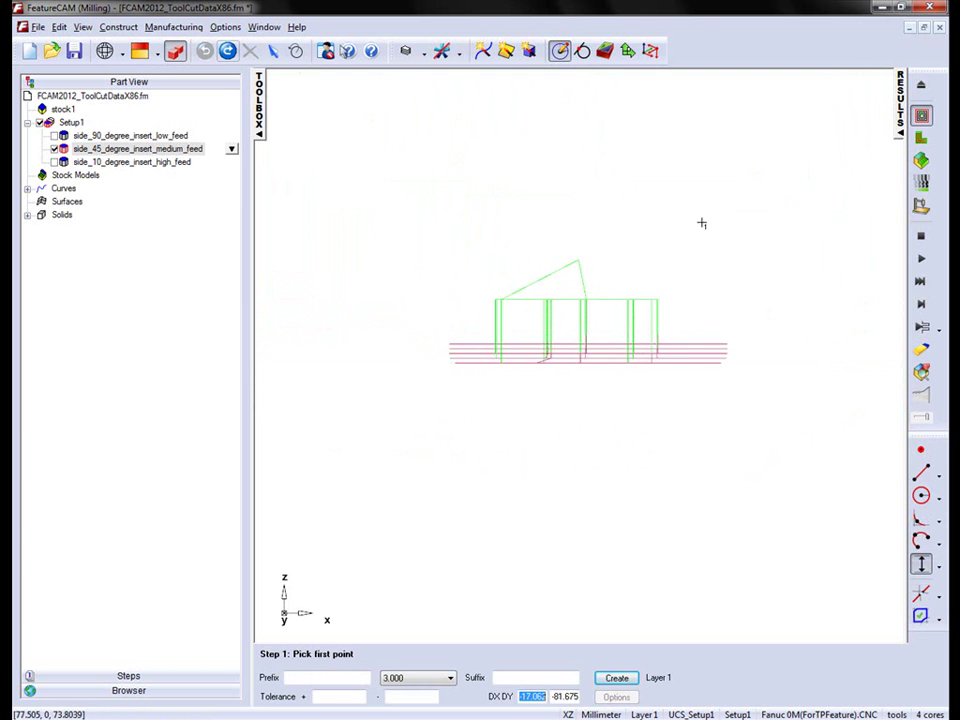
# Step: Show the hidden part, stock and feature geometry again together with the 45 degree toolpath in an angled 3D view
pyautogui.moveTo(702, 226); pyautogui.dragTo(600, 300, button='middle')
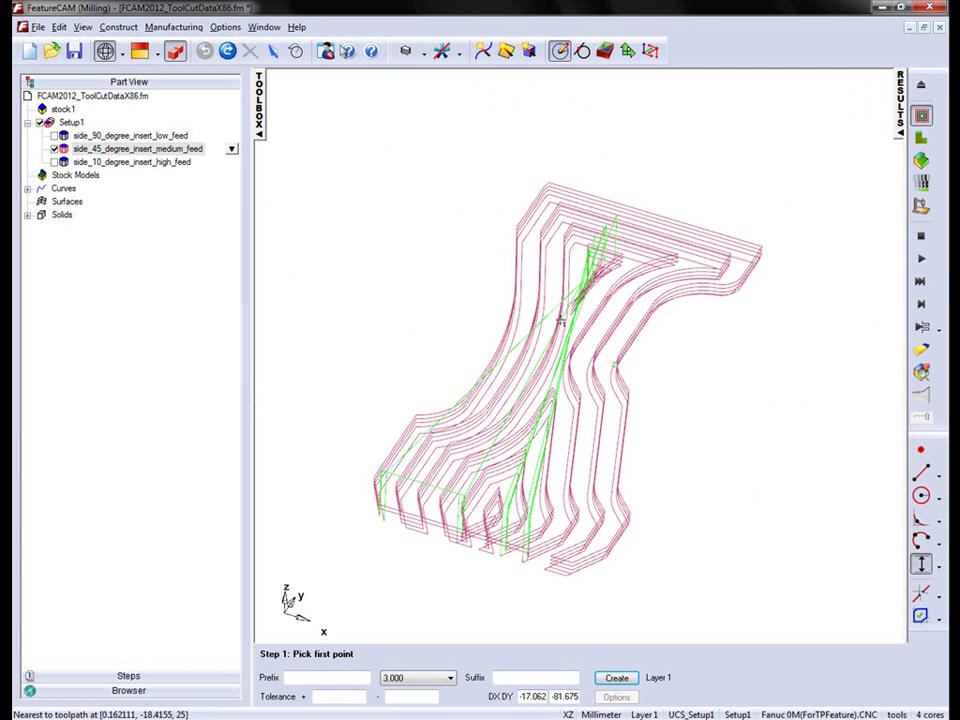
pyautogui.click(425, 51)
pyautogui.click(430, 71)
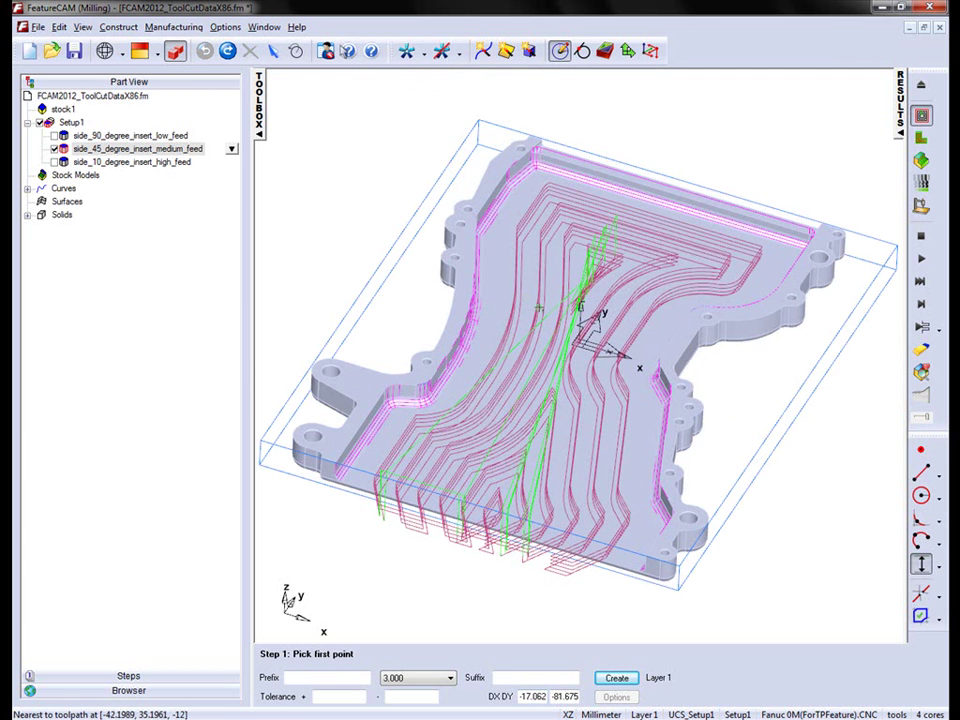
pyautogui.keyDown('shift'); pyautogui.moveTo(545, 299); pyautogui.dragTo(561, 240, button='middle'); pyautogui.keyUp('shift')
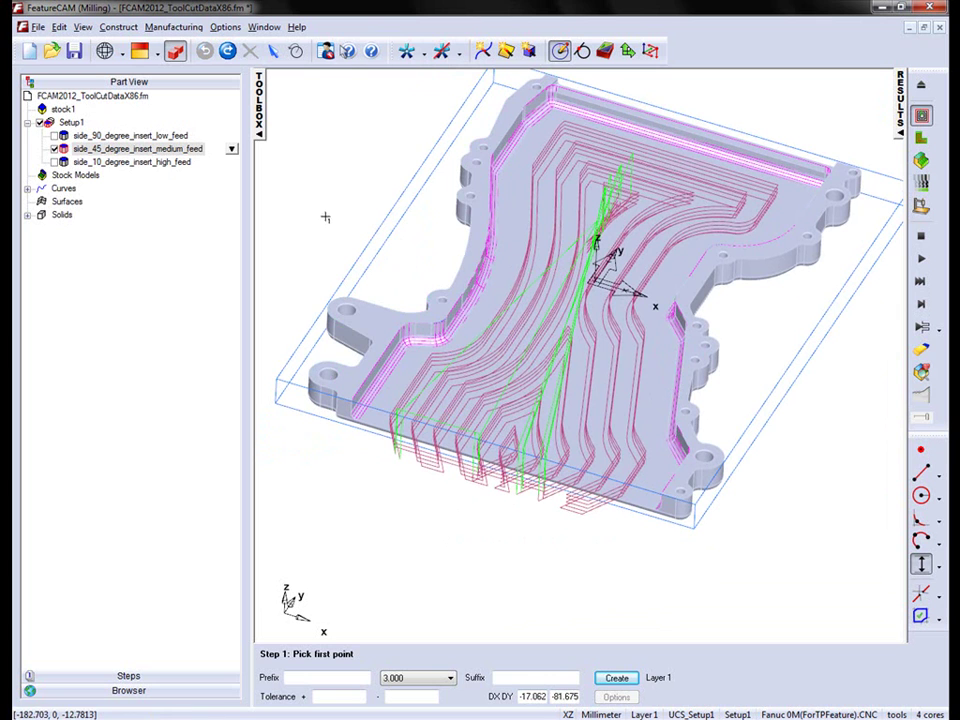
# Step: Activate side_10_degree_insert_high_feed in place of the 45 degree feature and open the endmillM5000:reg10deg tool from its rough operation
pyautogui.click(54, 150)
pyautogui.click(54, 162)
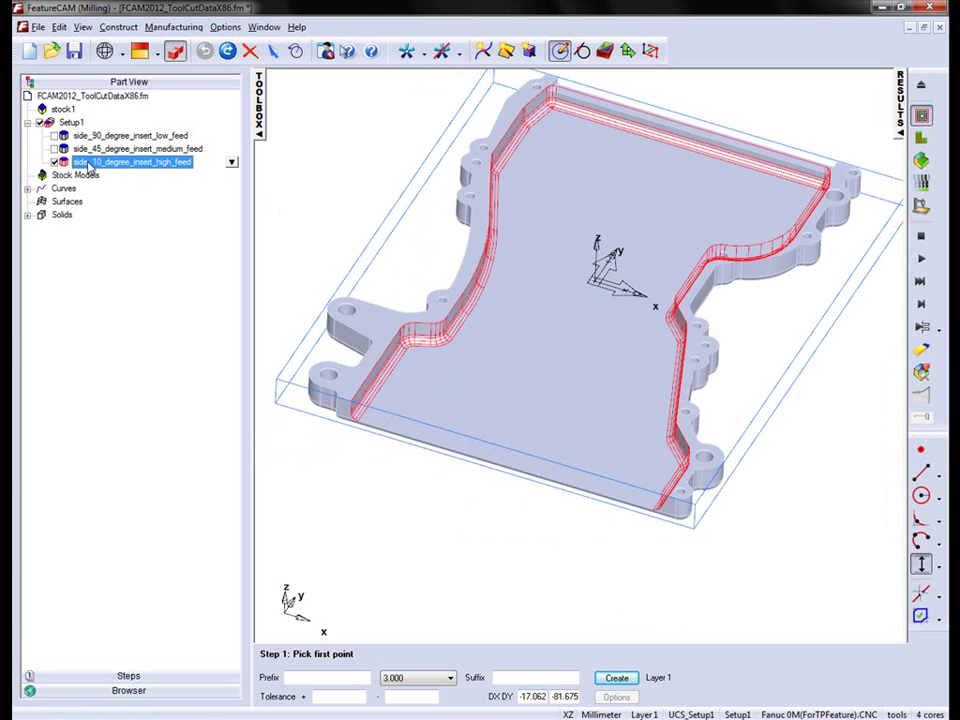
pyautogui.doubleClick(108, 163)
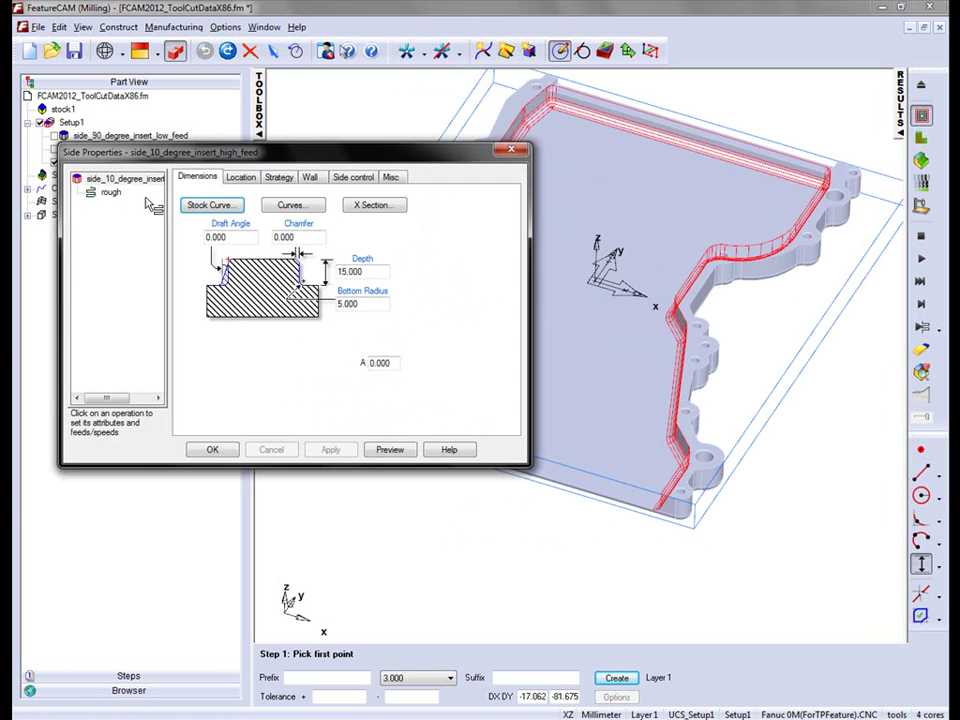
pyautogui.click(108, 192)
pyautogui.doubleClick(229, 341)
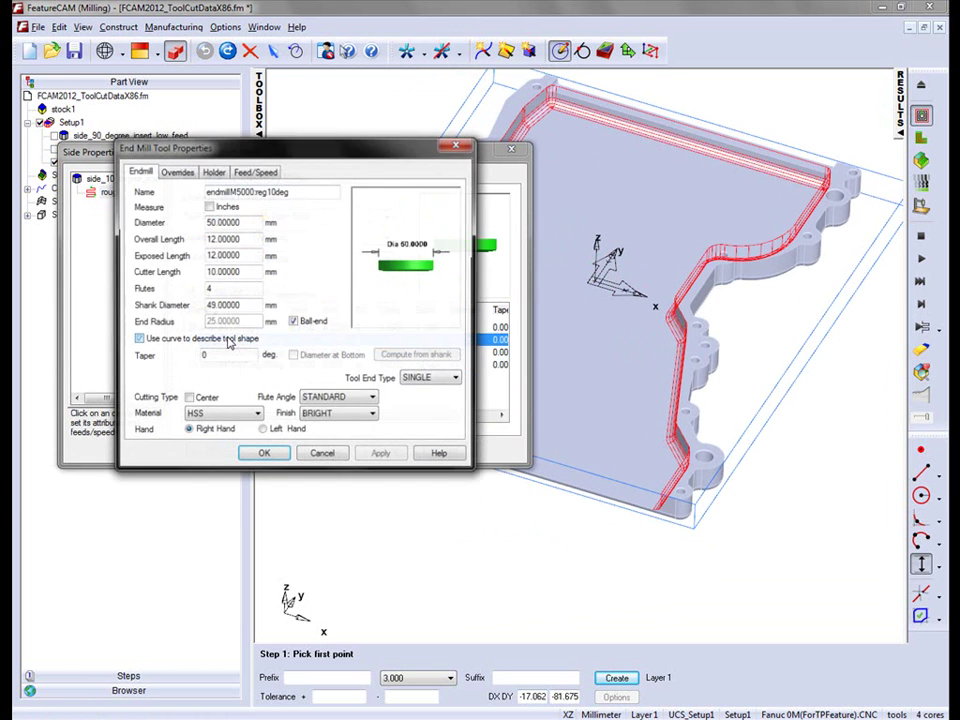
# Step: Review the 10 degree tool's specific feeds, speeds, depth and stepover for ALUMINUM
pyautogui.click(255, 170)
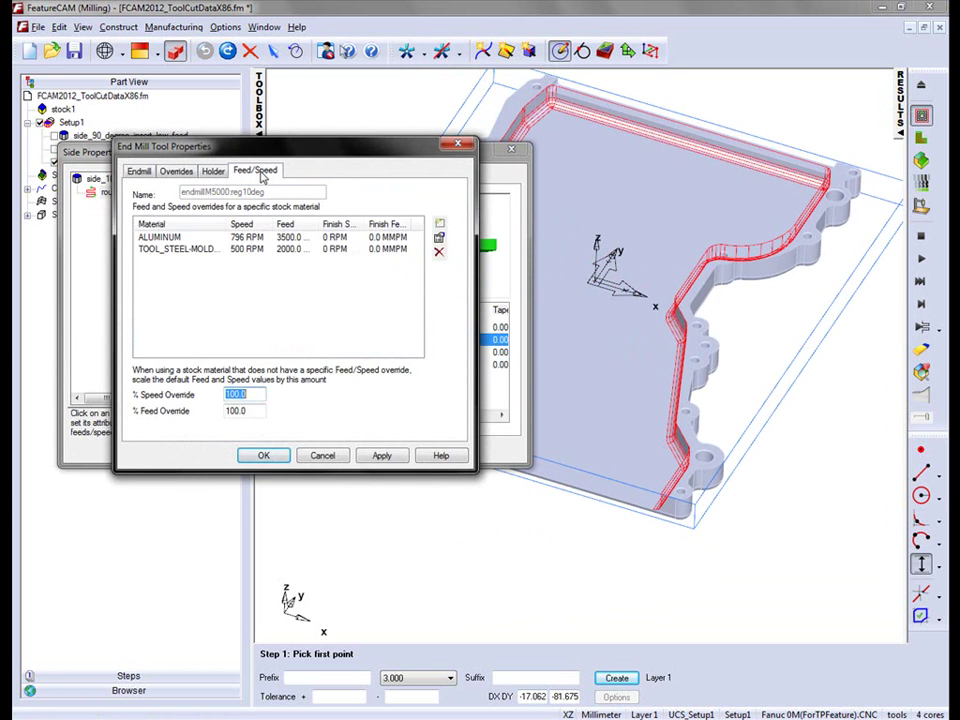
pyautogui.click(212, 239)
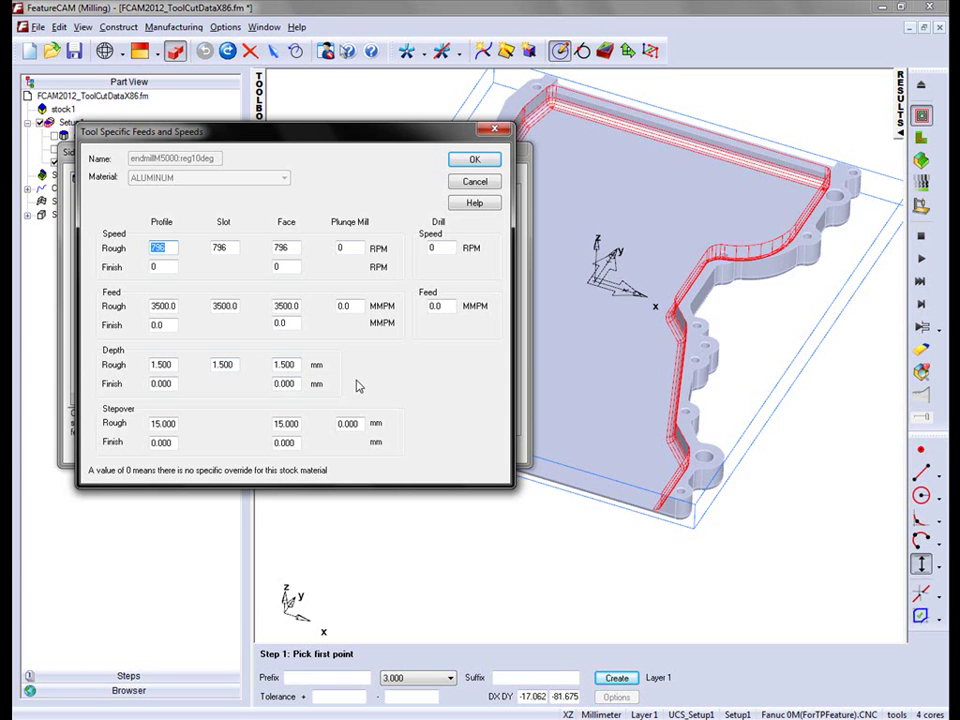
pyautogui.click(474, 160)
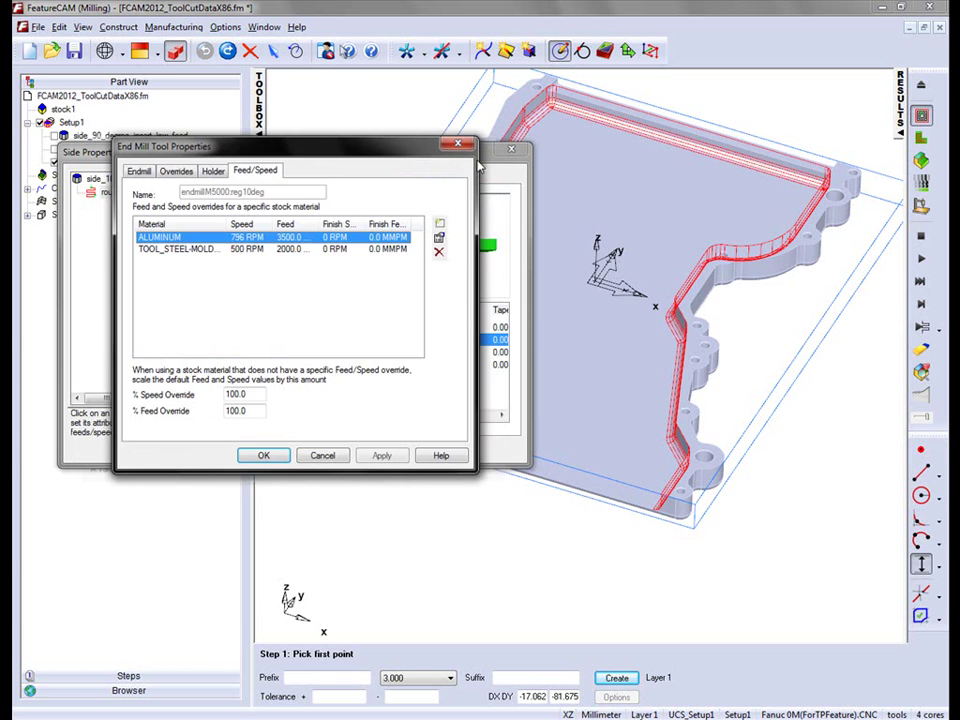
# Step: Review the 10 degree tool's cutting data for TOOL_STEEL-MOLD_P20, then apply and close the tool and feature properties
pyautogui.click(237, 249)
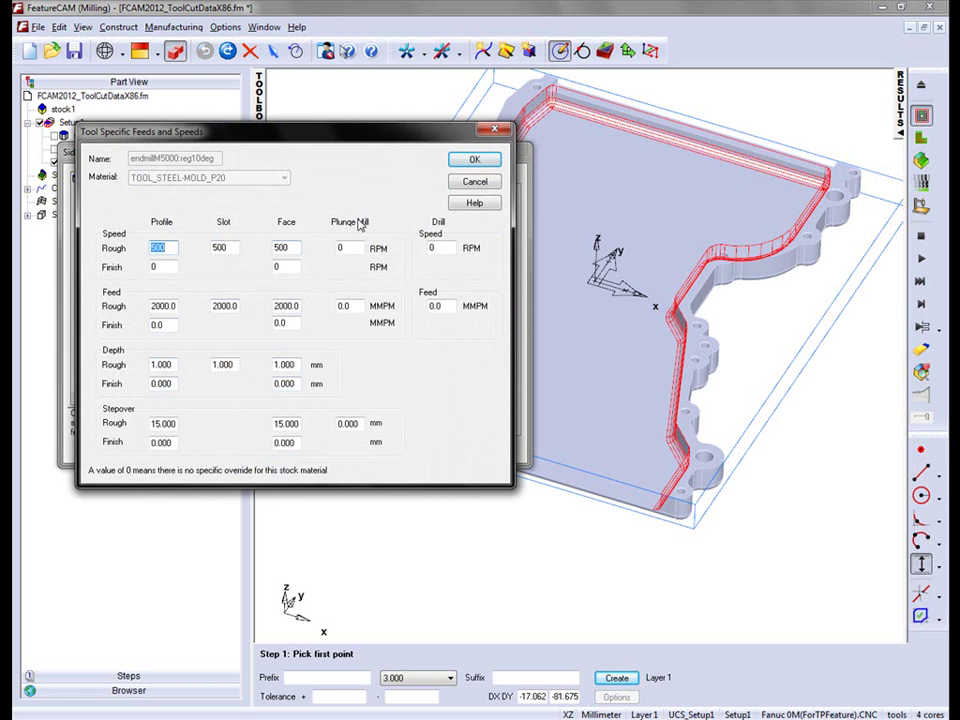
pyautogui.click(470, 161)
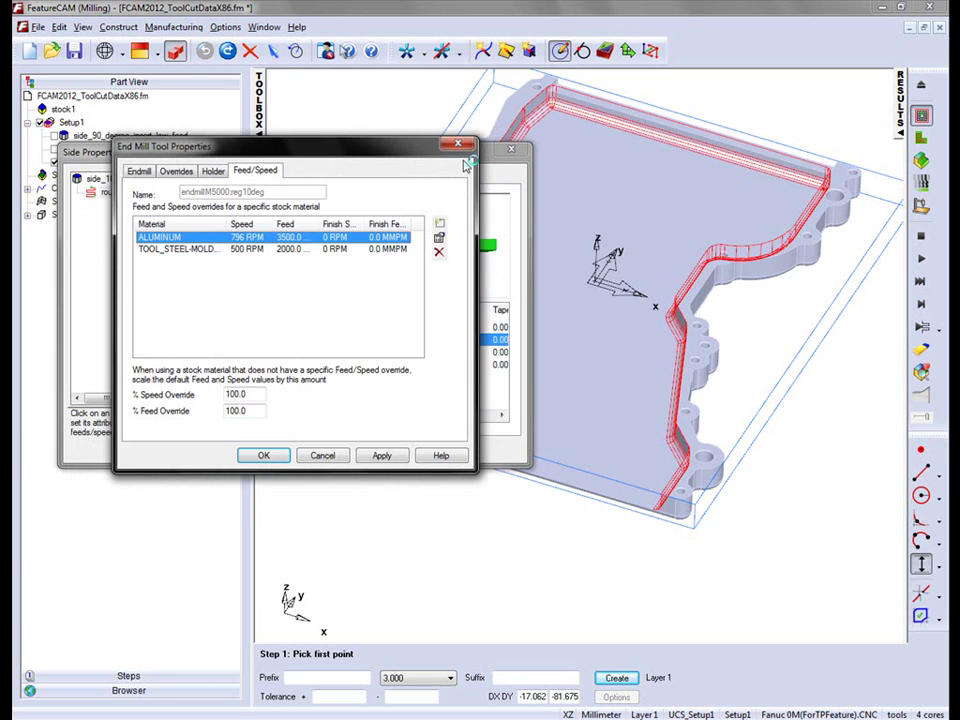
pyautogui.click(383, 456)
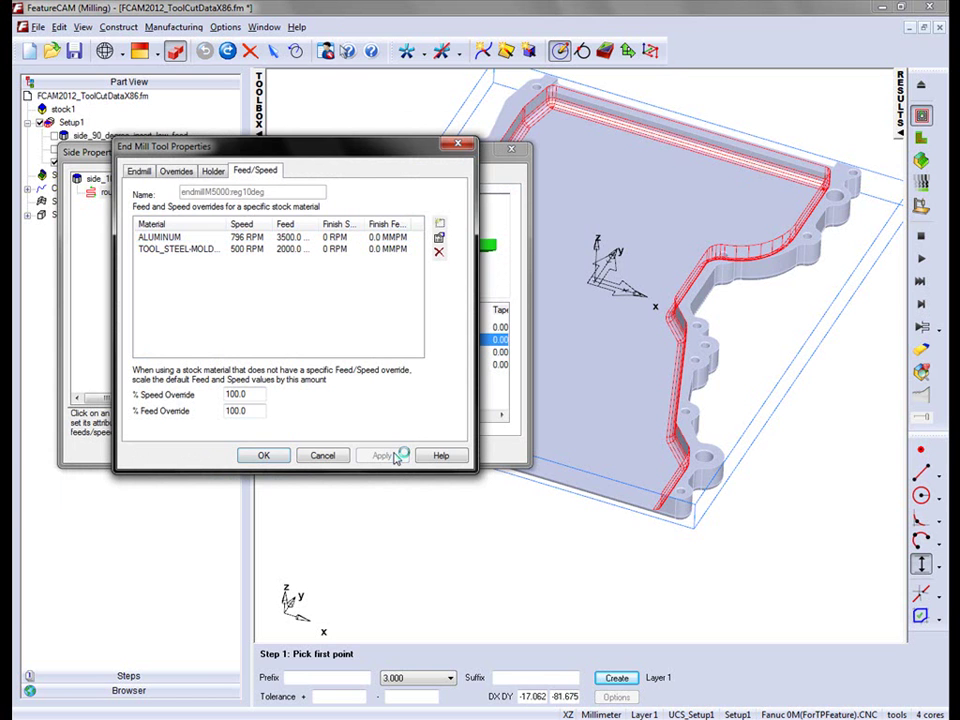
pyautogui.click(279, 457)
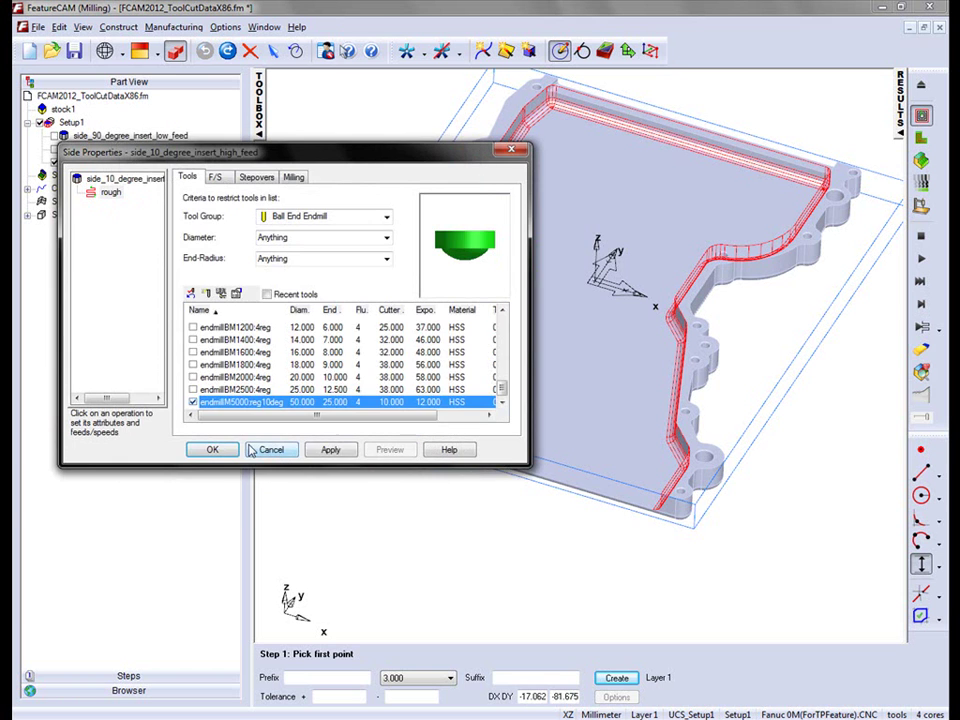
pyautogui.click(212, 449)
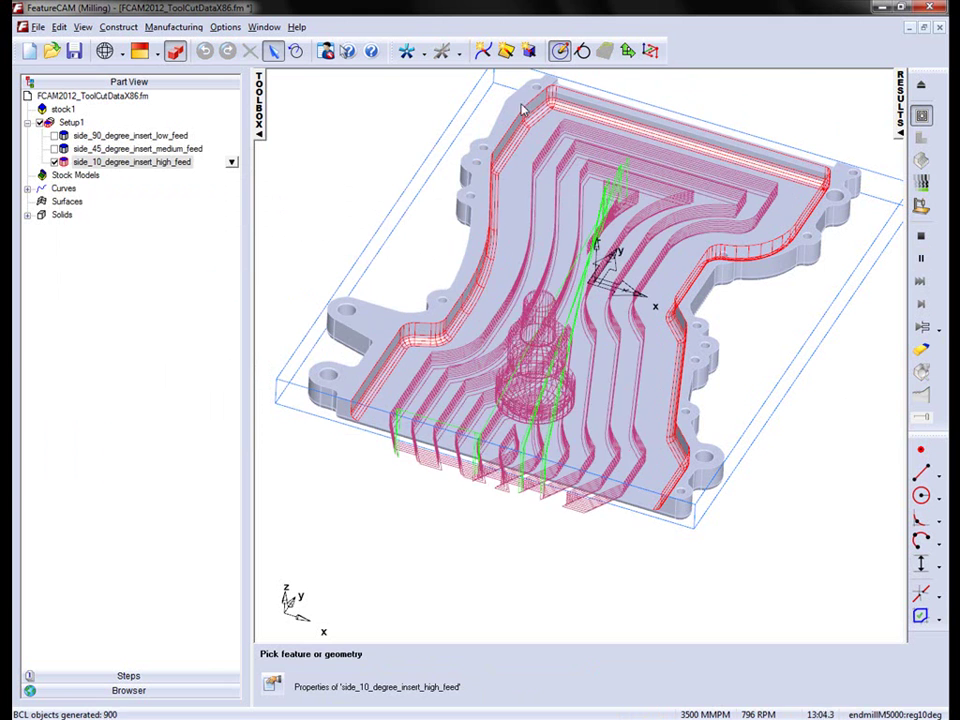
# Step: Simulate side_10_degree_insert_high_feed with all part geometry hidden and examine its toolpath depth levels up close in front view
pyautogui.click(443, 52)
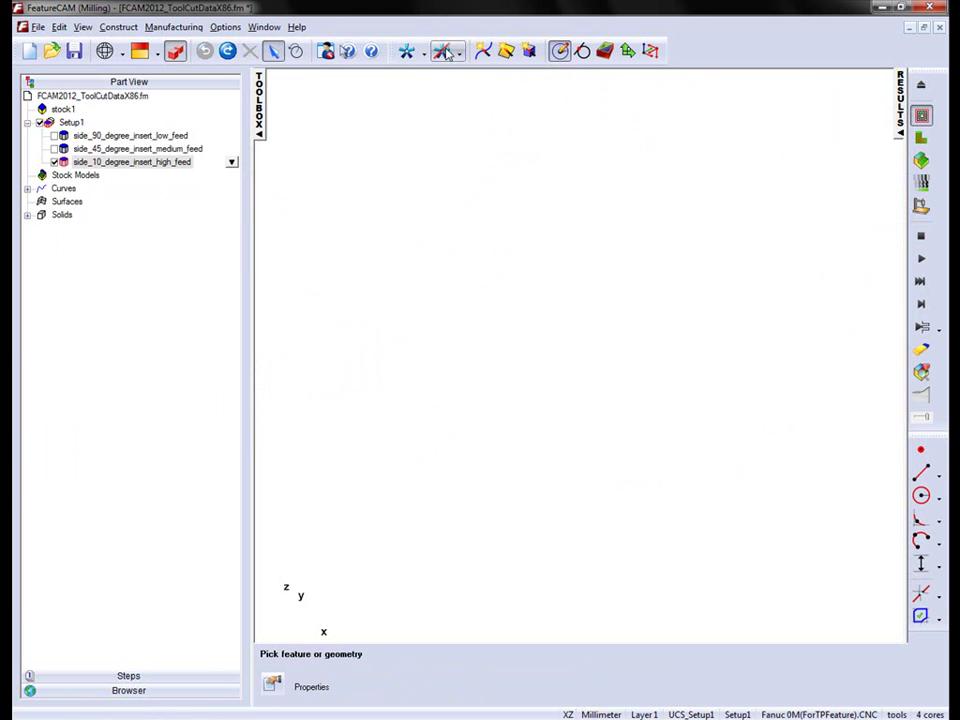
pyautogui.click(920, 281)
pyautogui.hotkey('ctrl', '2')
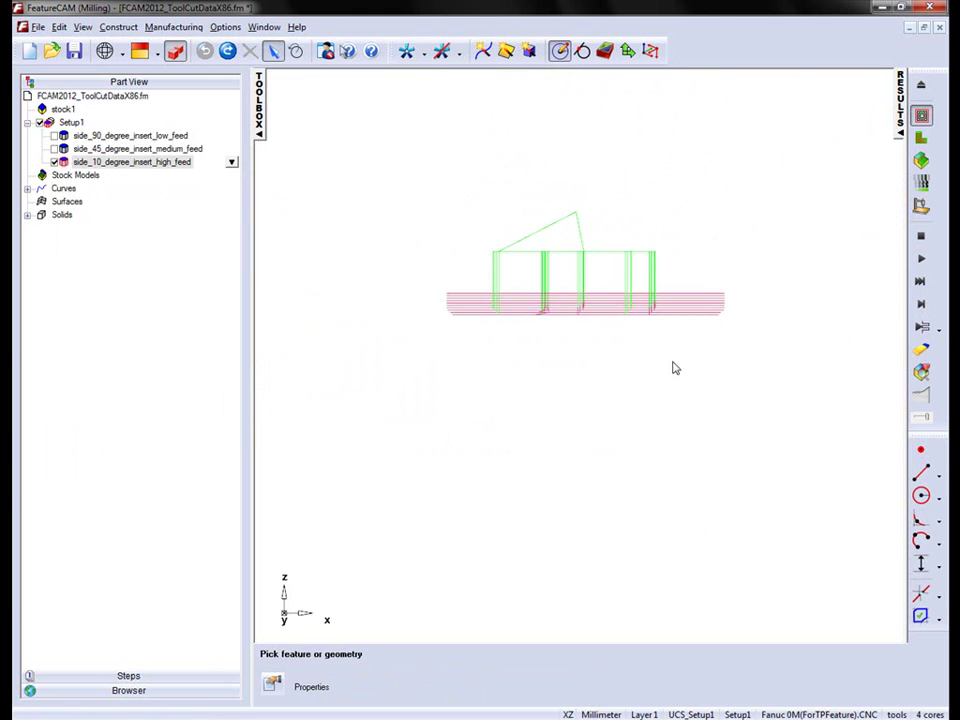
pyautogui.scroll(5, 513, 271)
pyautogui.keyDown('shift'); pyautogui.moveTo(528, 228); pyautogui.dragTo(666, 336, button='middle'); pyautogui.keyUp('shift')
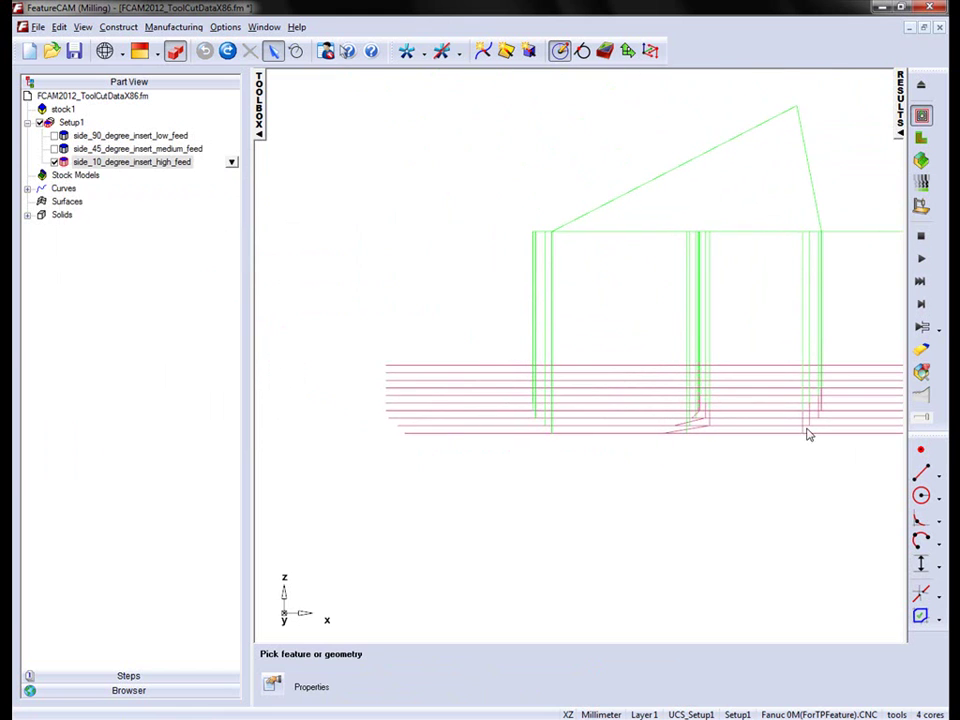
# Step: Add a vertical dimension between the second and third levels of the 10 degree toolpath, with its label beside the toolpath
pyautogui.click(938, 566)
pyautogui.click(843, 444)
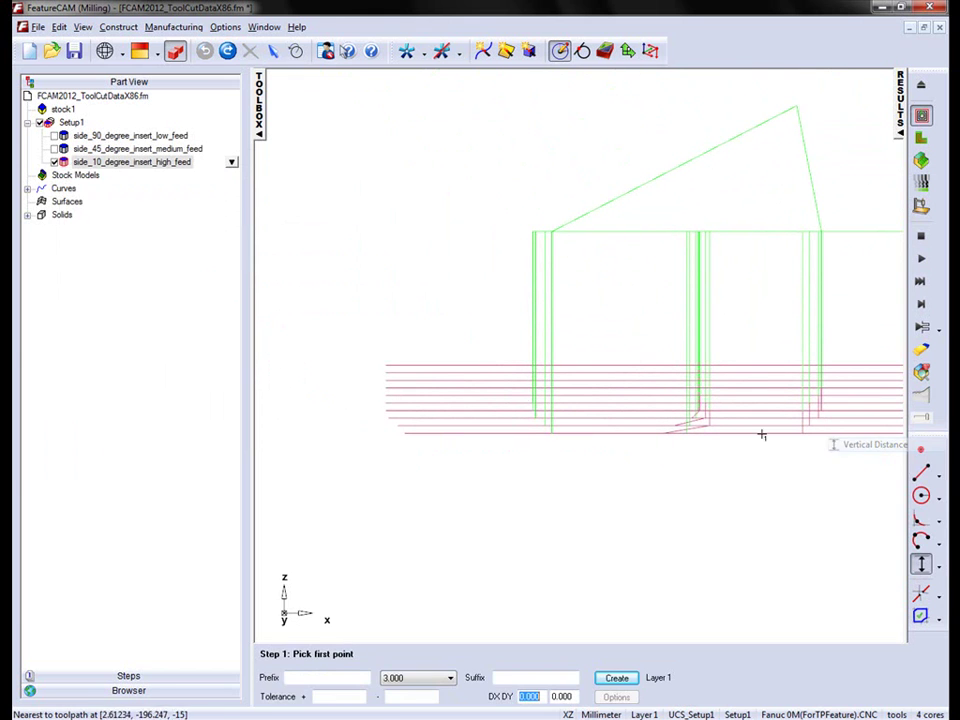
pyautogui.click(440, 372)
pyautogui.click(439, 381)
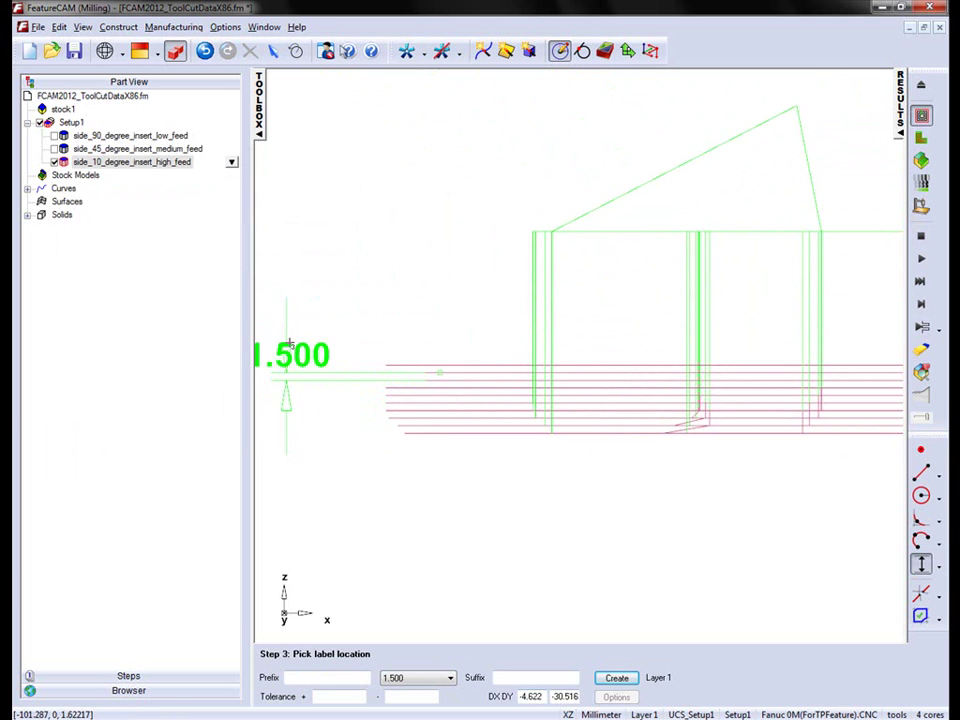
pyautogui.click(313, 296)
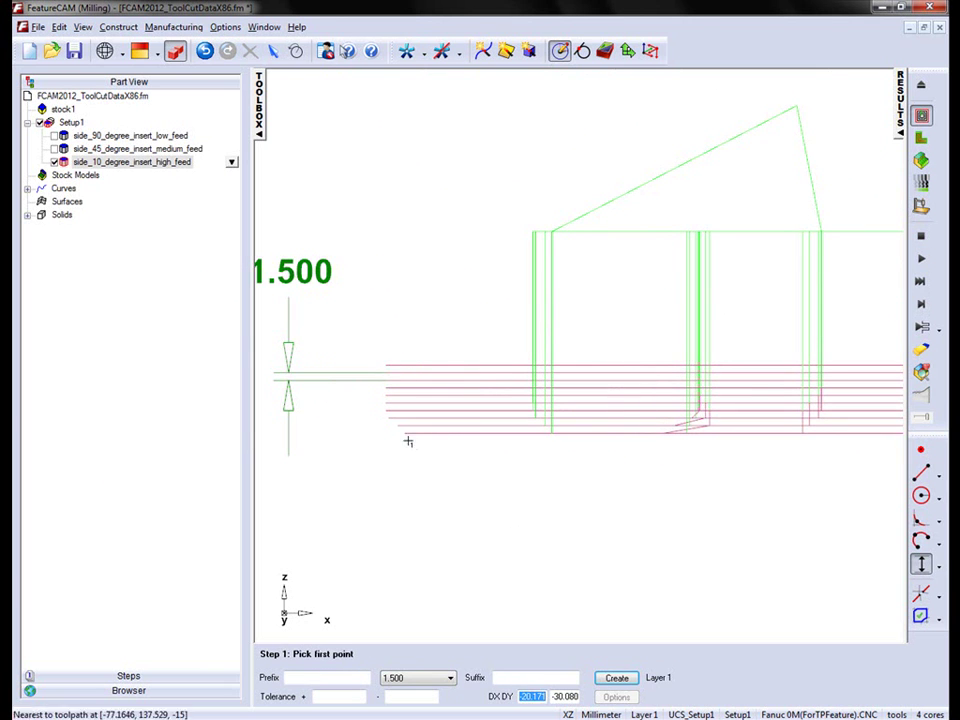
pyautogui.scroll(-2, 374, 415)
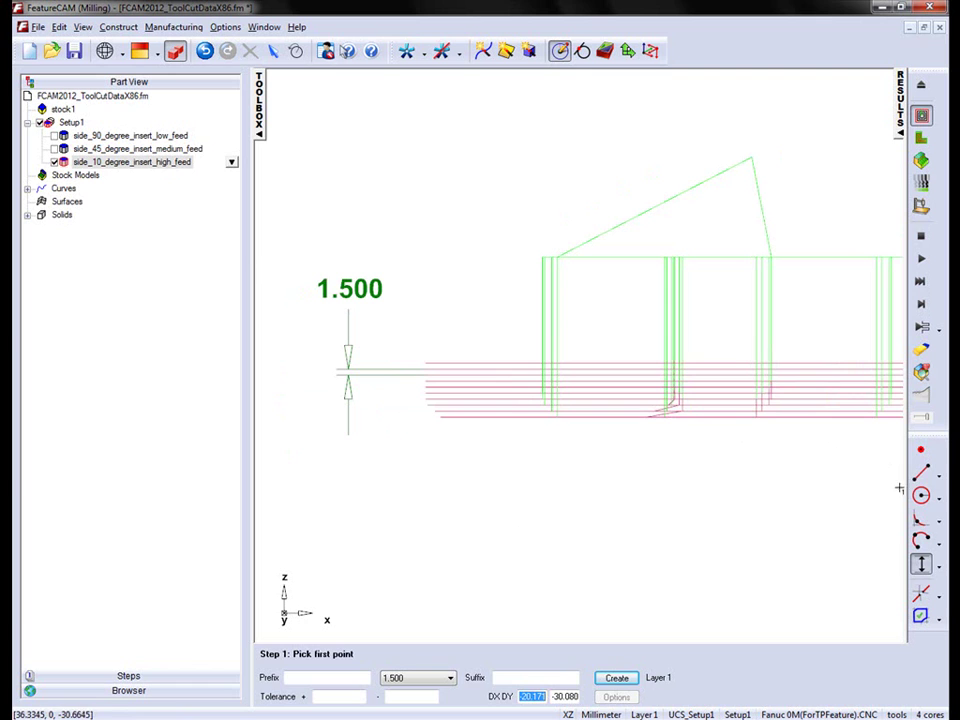
# Step: Clear the 10 degree toolpath simulation and change the material of stock1 to TOOL_STEEL-MOLD_P20
pyautogui.click(923, 237)
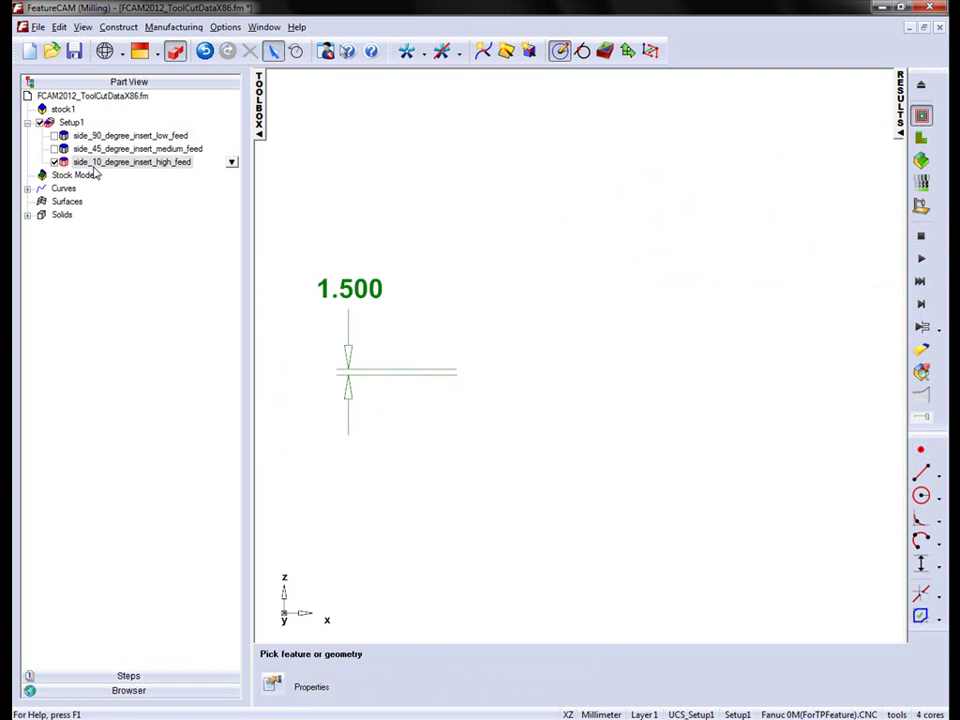
pyautogui.click(62, 108)
pyautogui.click(231, 108)
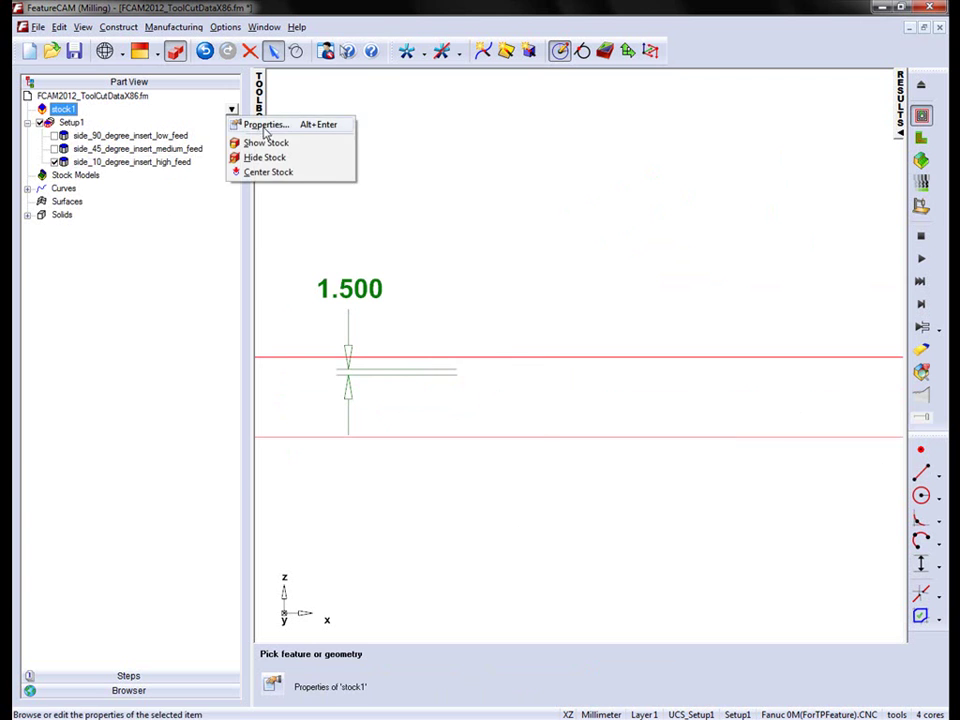
pyautogui.click(262, 122)
pyautogui.click(372, 232)
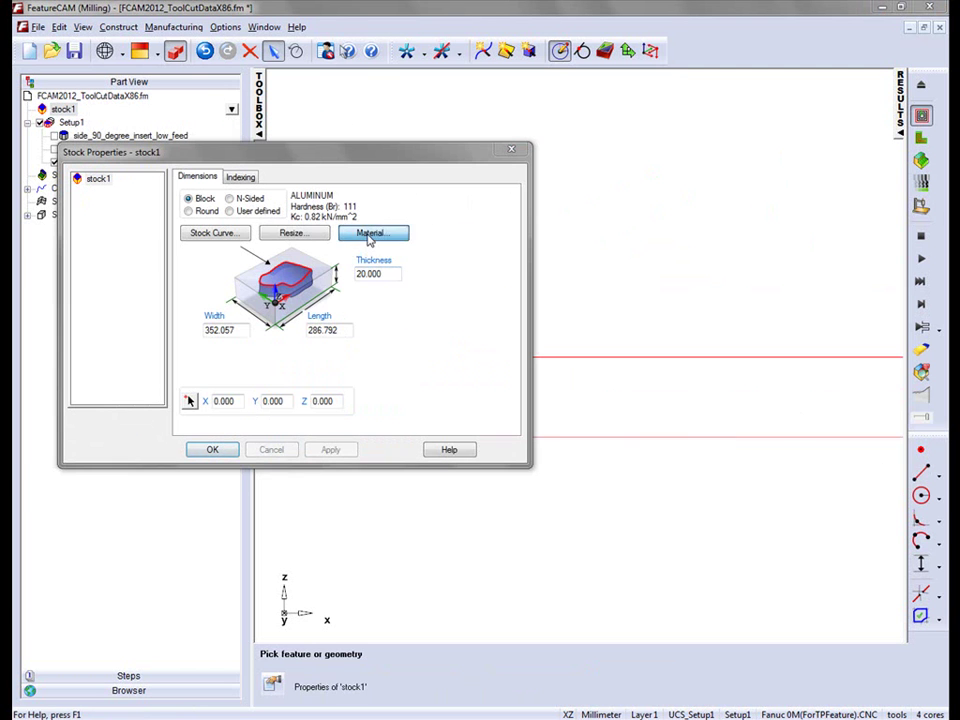
pyautogui.click(405, 260)
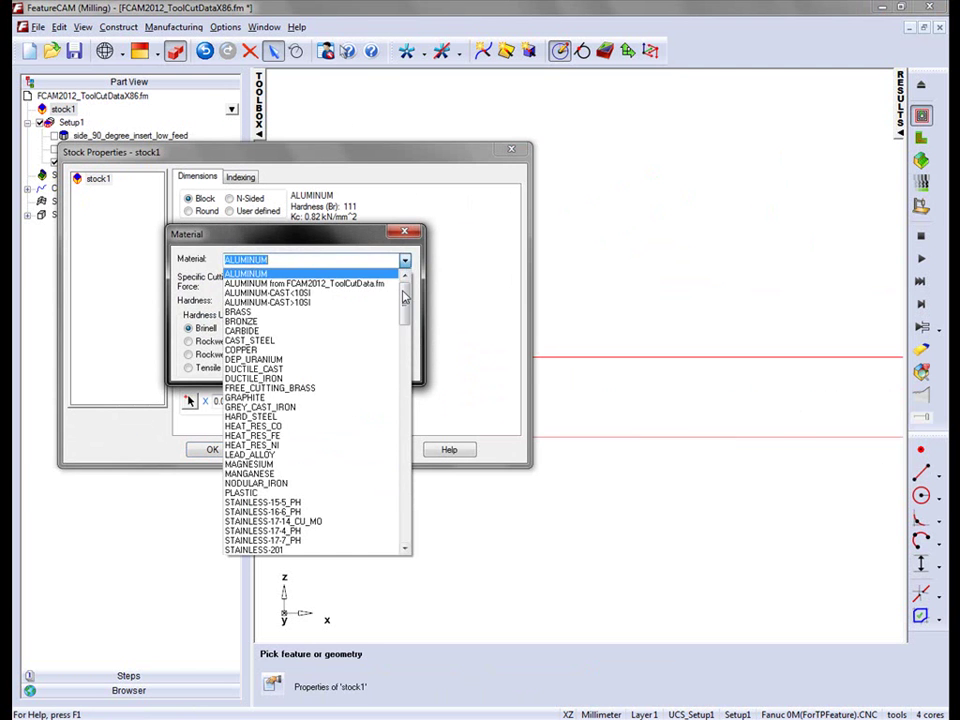
pyautogui.moveTo(405, 285); pyautogui.dragTo(403, 461)
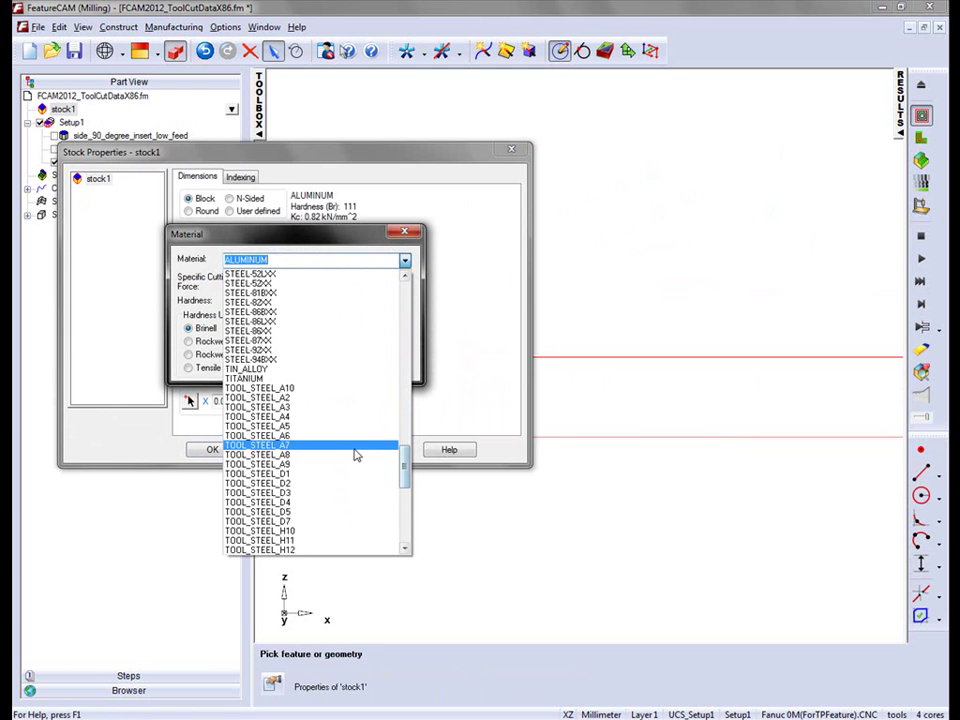
pyautogui.scroll(-10, 355, 455)
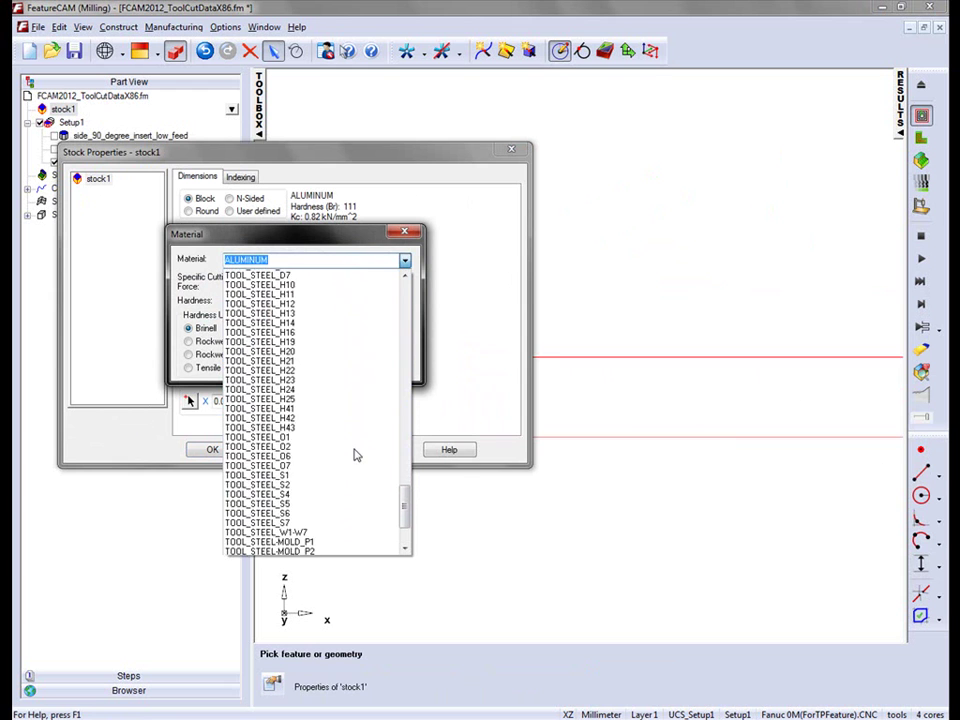
pyautogui.click(306, 521)
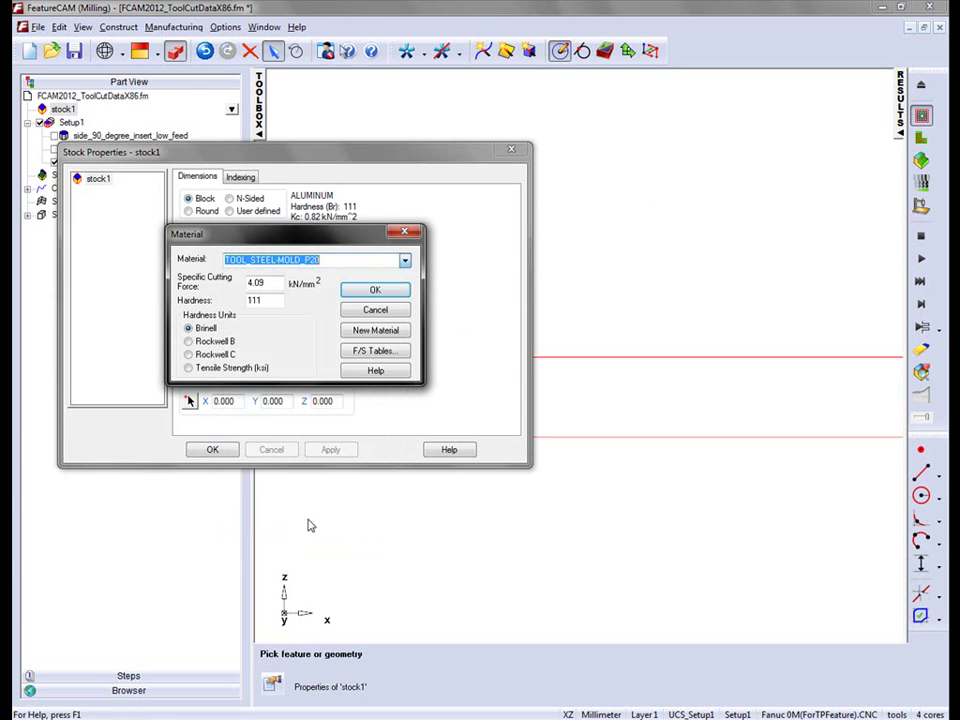
pyautogui.click(373, 291)
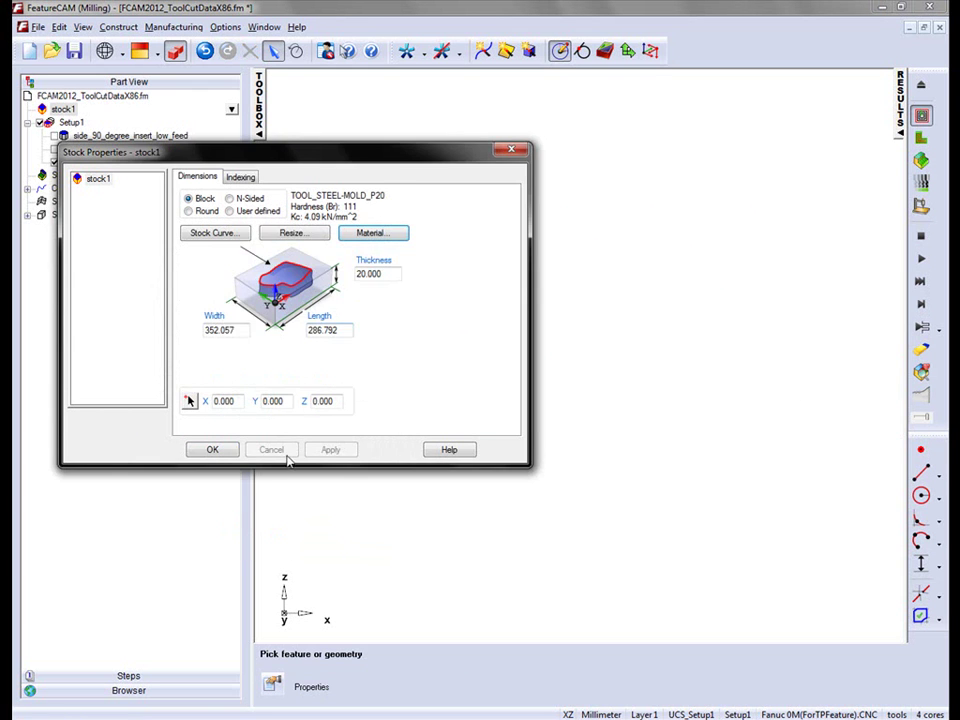
pyautogui.click(215, 450)
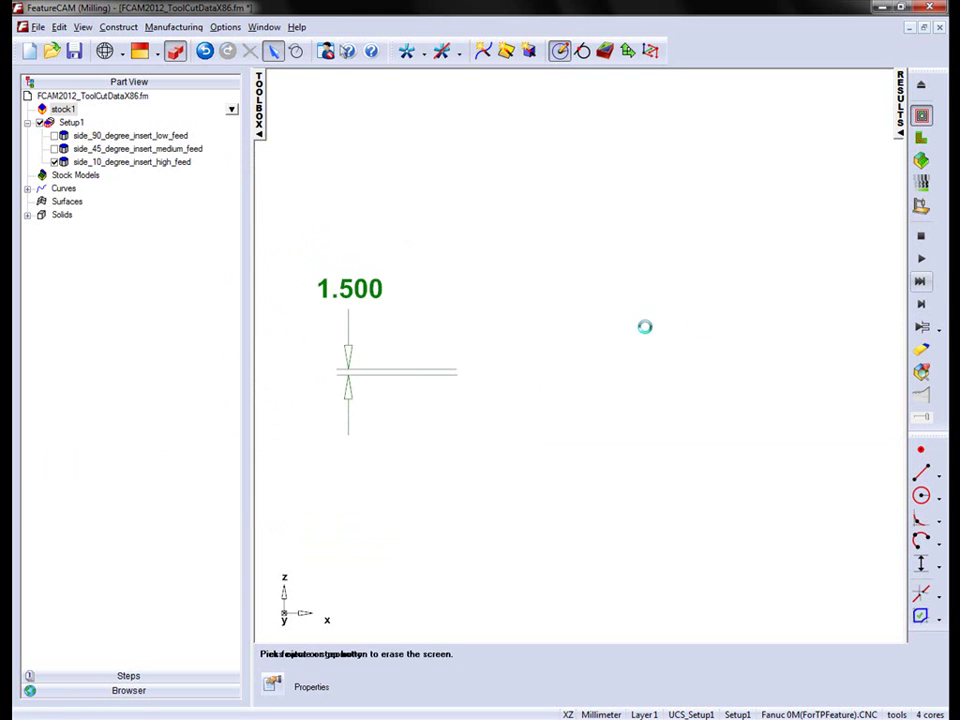
# Step: Re-simulate the 10 degree toolpath and dimension vertically from its Z -8 level to the adjacent level above, placing the label below the toolpath
pyautogui.scroll(3, 441, 378)
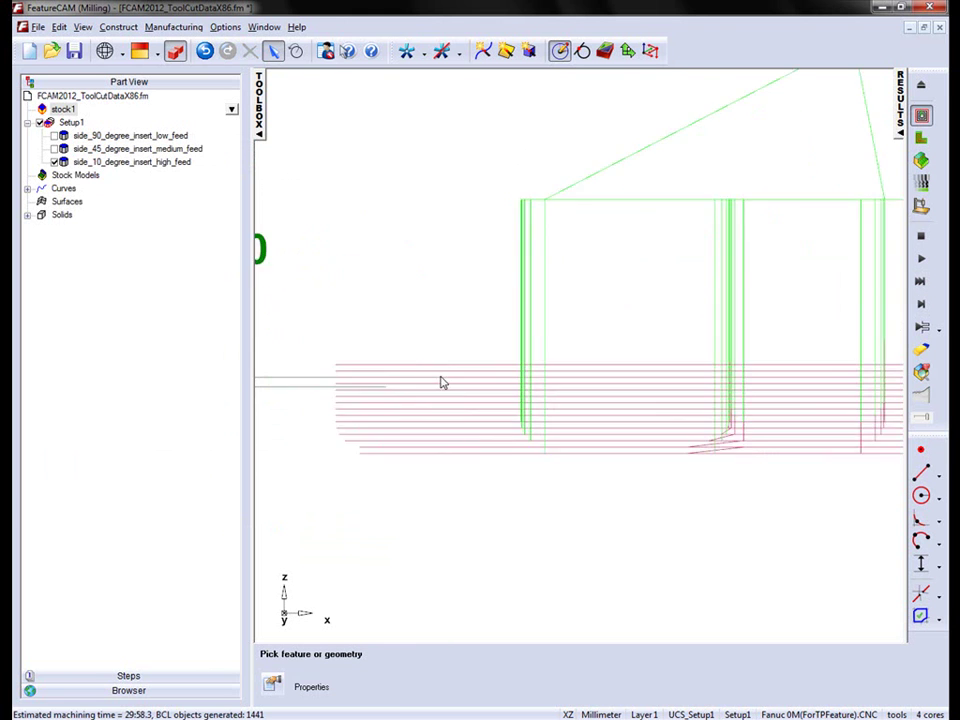
pyautogui.scroll(-1, 279, 387)
pyautogui.moveTo(290, 386); pyautogui.dragTo(463, 386, button='middle')
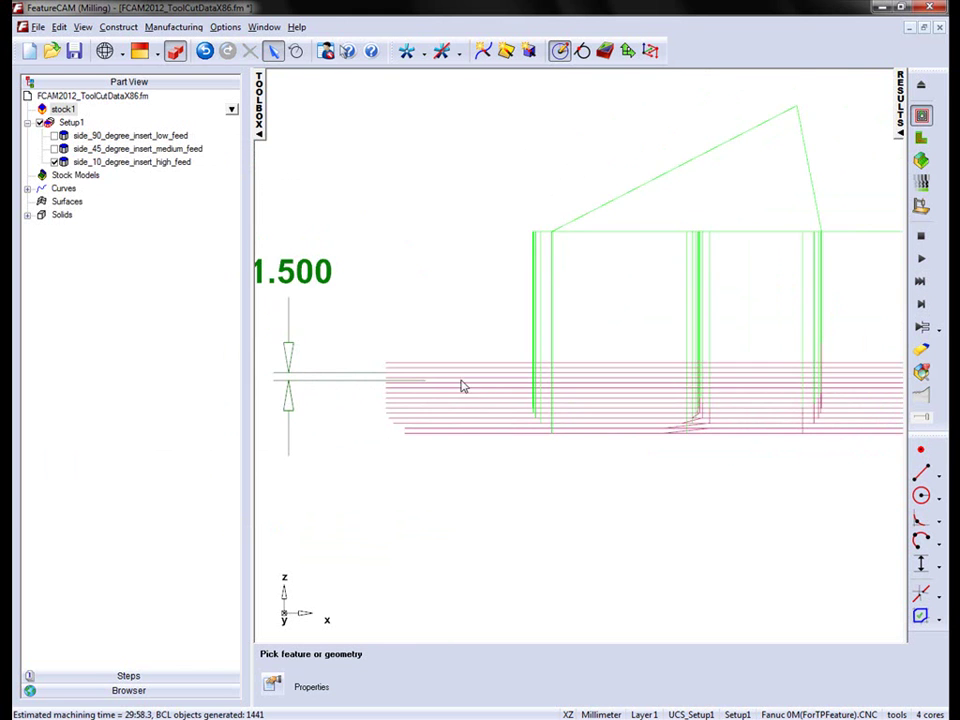
pyautogui.click(921, 564)
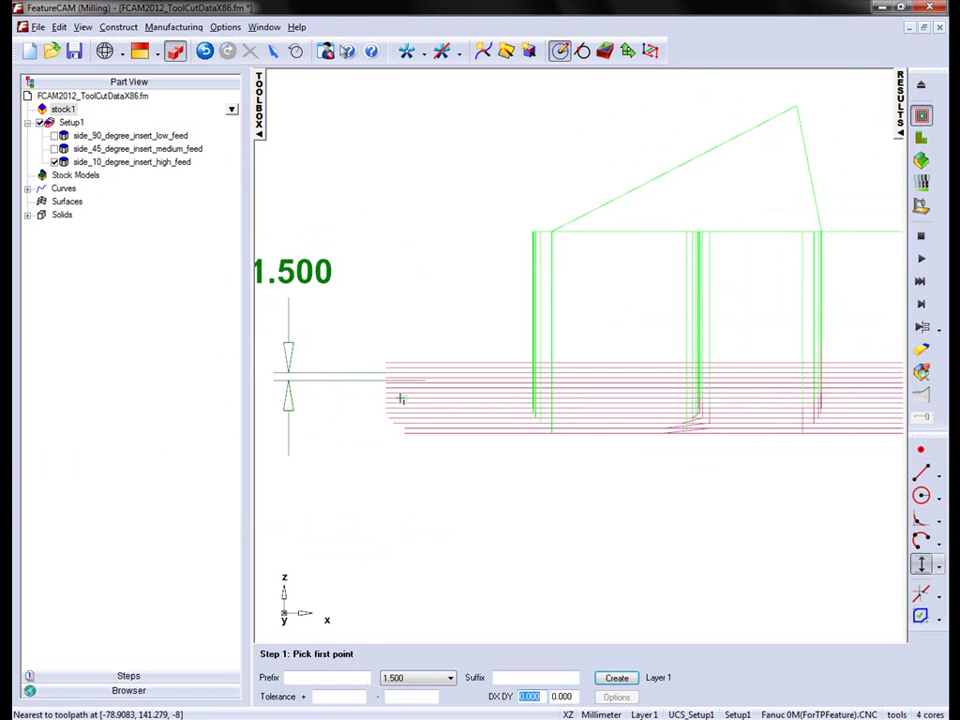
pyautogui.click(403, 399)
pyautogui.click(402, 394)
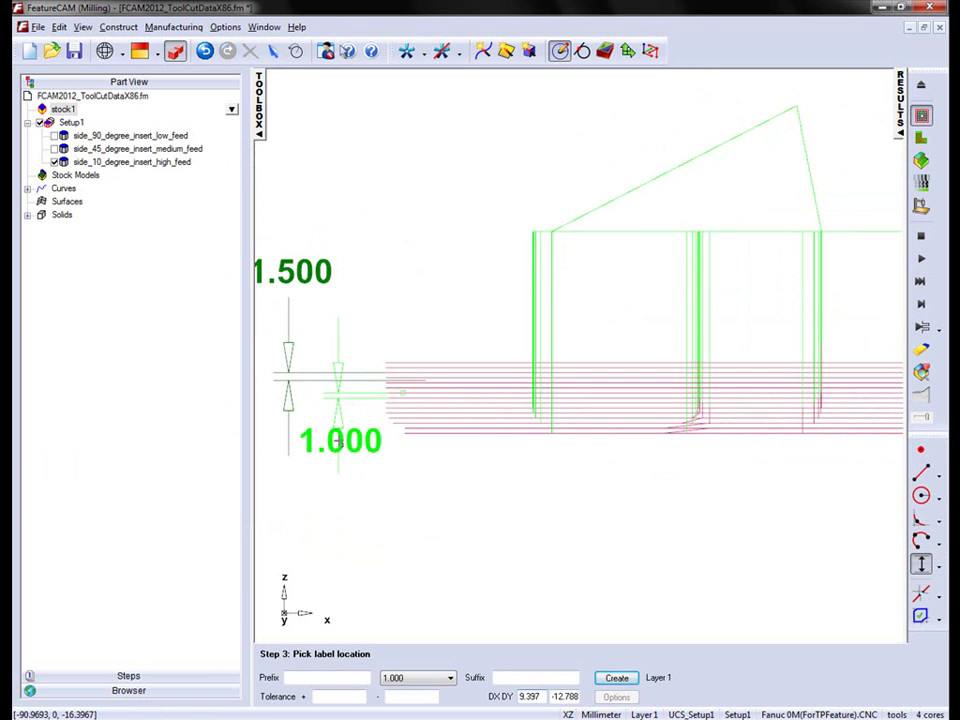
pyautogui.click(313, 498)
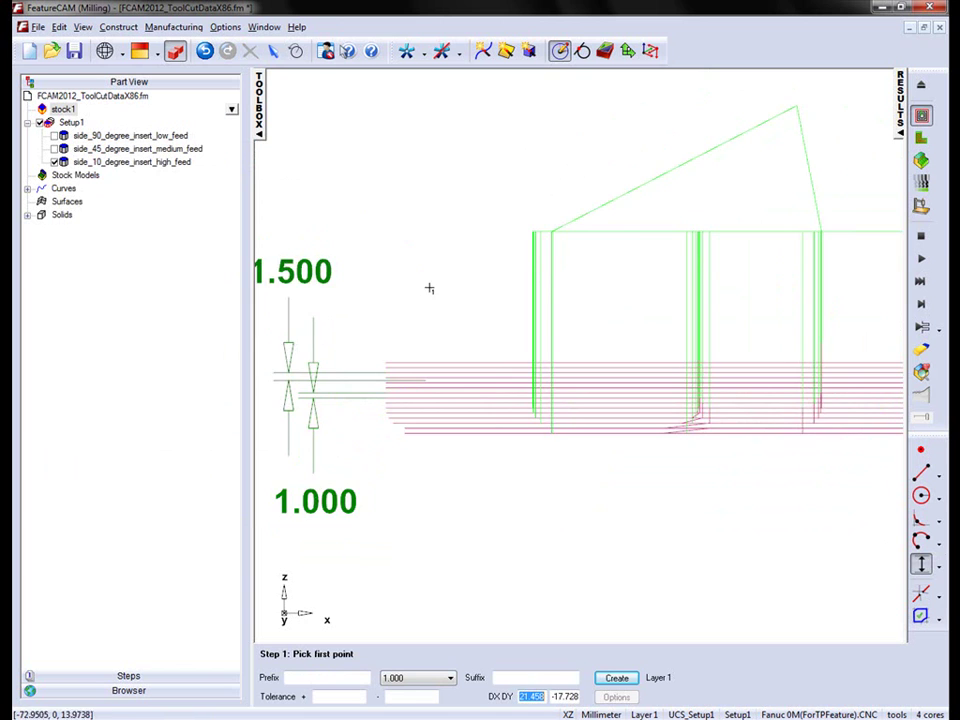
pyautogui.scroll(-2, 380, 310)
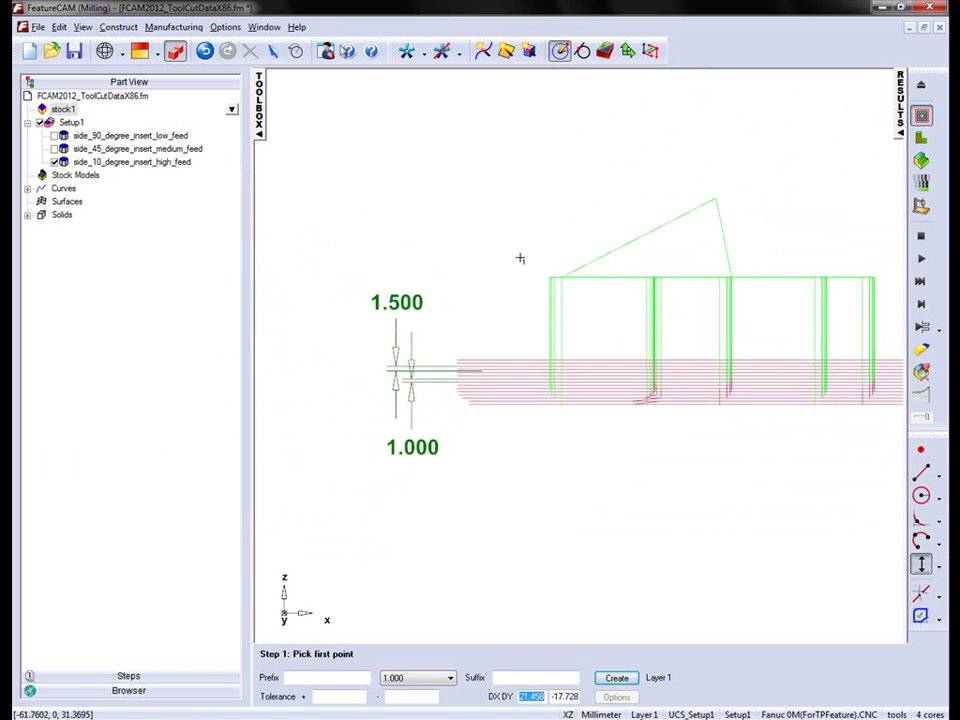